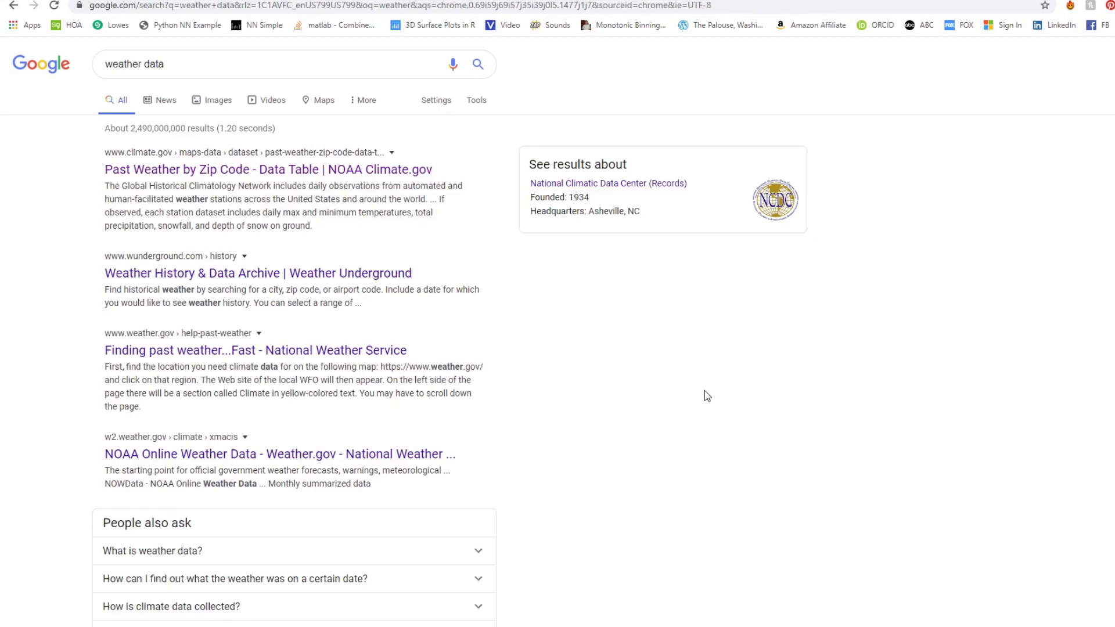
# Open the climate.gov result 'Past Weather by Zip Code - Data Table' from the Google results
pyautogui.click(173, 64)
pyautogui.click(43, 177)
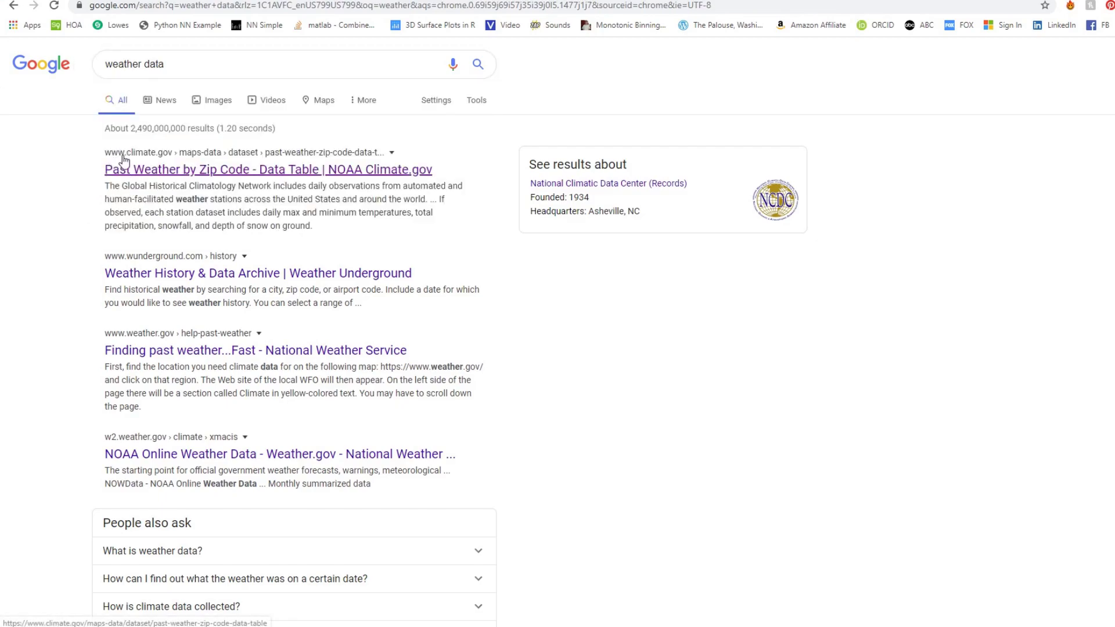
pyautogui.click(210, 172)
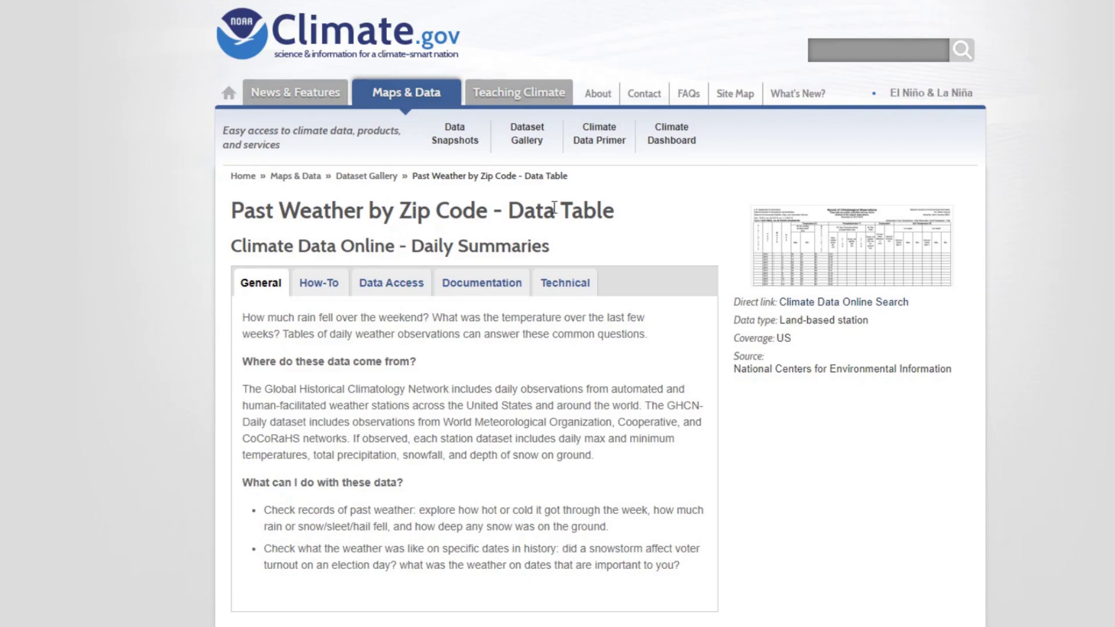
# Show the dataset page's Data Access tab with TXT, CSV, PDF formats and the CDO Search Page link
pyautogui.scroll(-3, 115, 215)
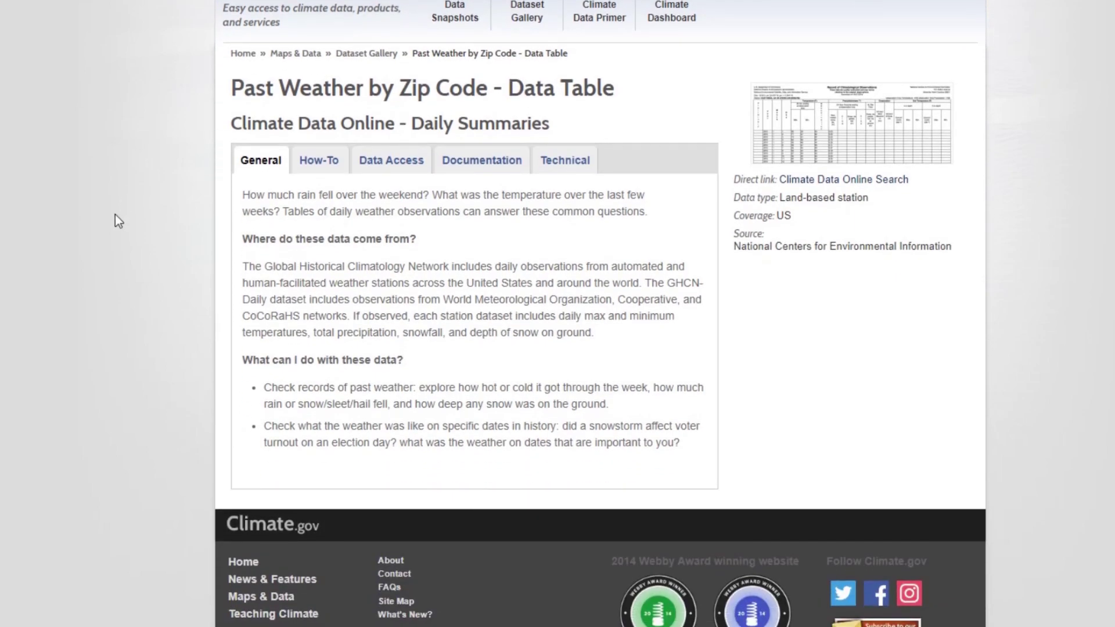
pyautogui.scroll(2, 115, 214)
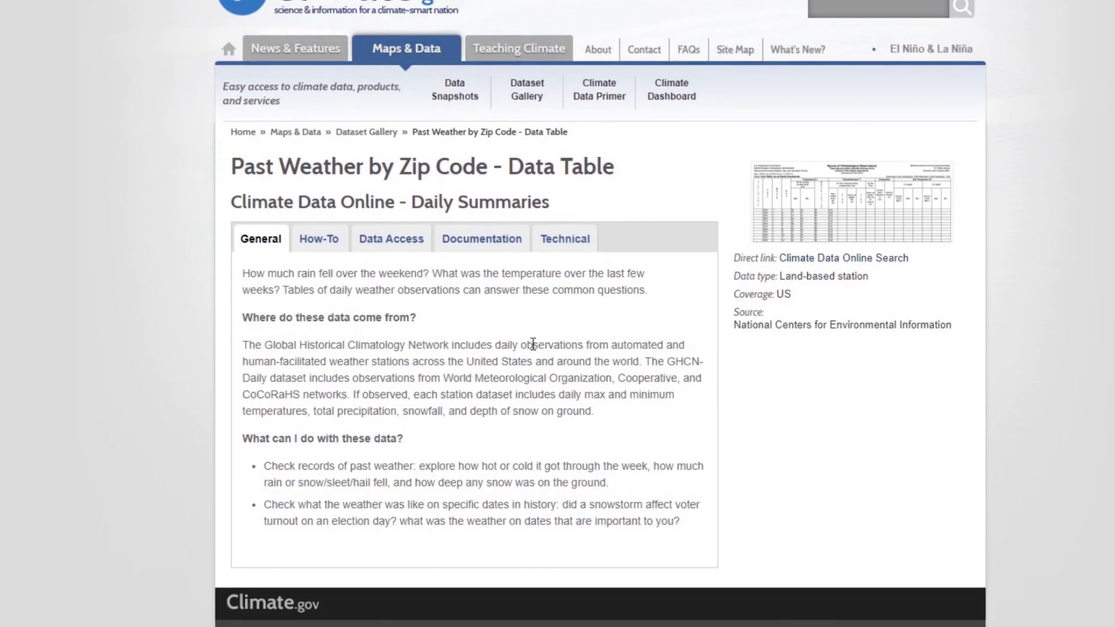
pyautogui.doubleClick(784, 294)
pyautogui.doubleClick(748, 312)
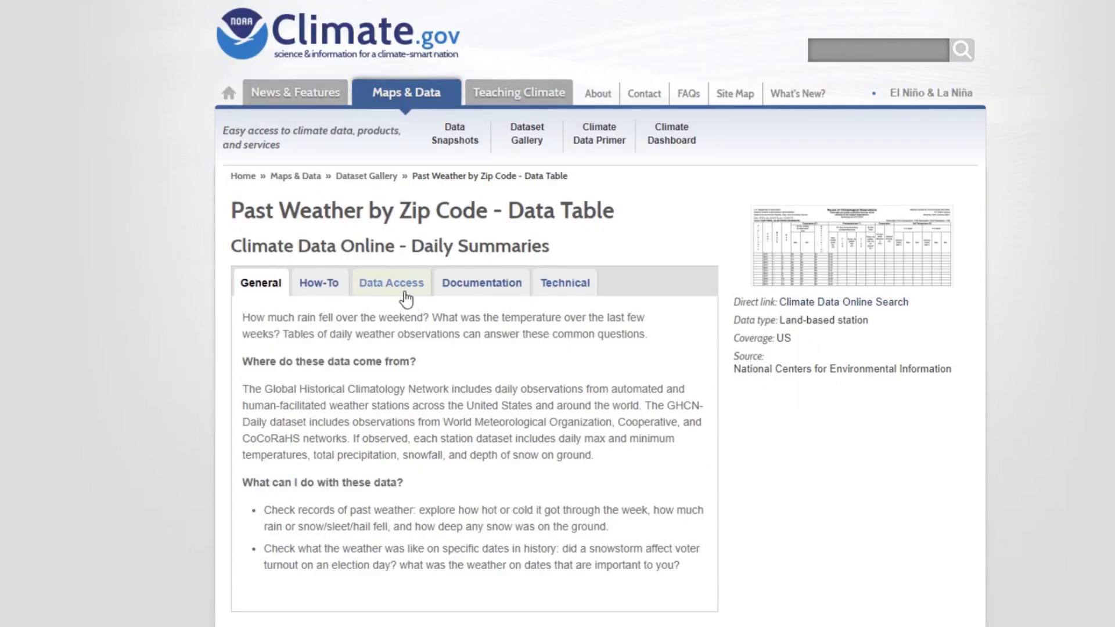
pyautogui.click(405, 298)
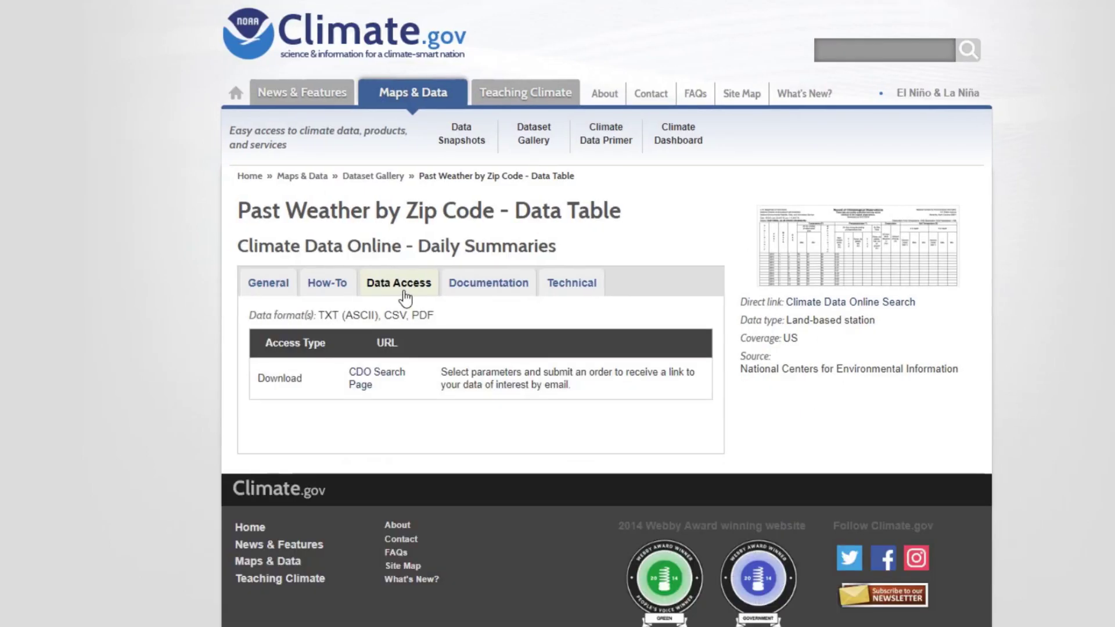
# Open the Climate Data Online search form and select the Daily Summaries dataset
pyautogui.click(377, 381)
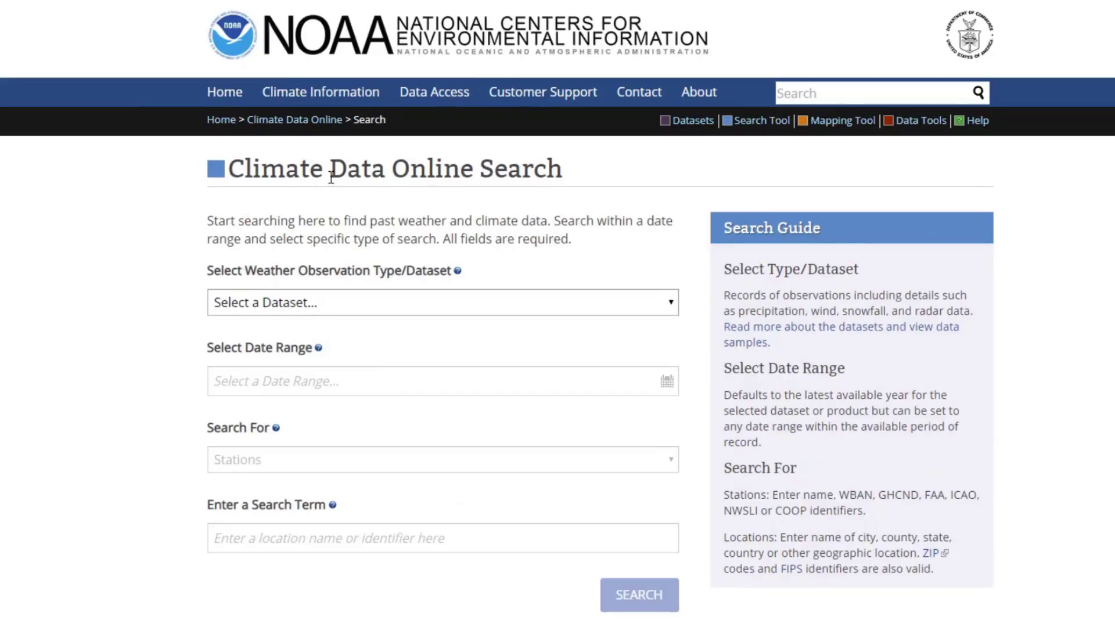
pyautogui.scroll(-1, 64, 326)
pyautogui.click(247, 231)
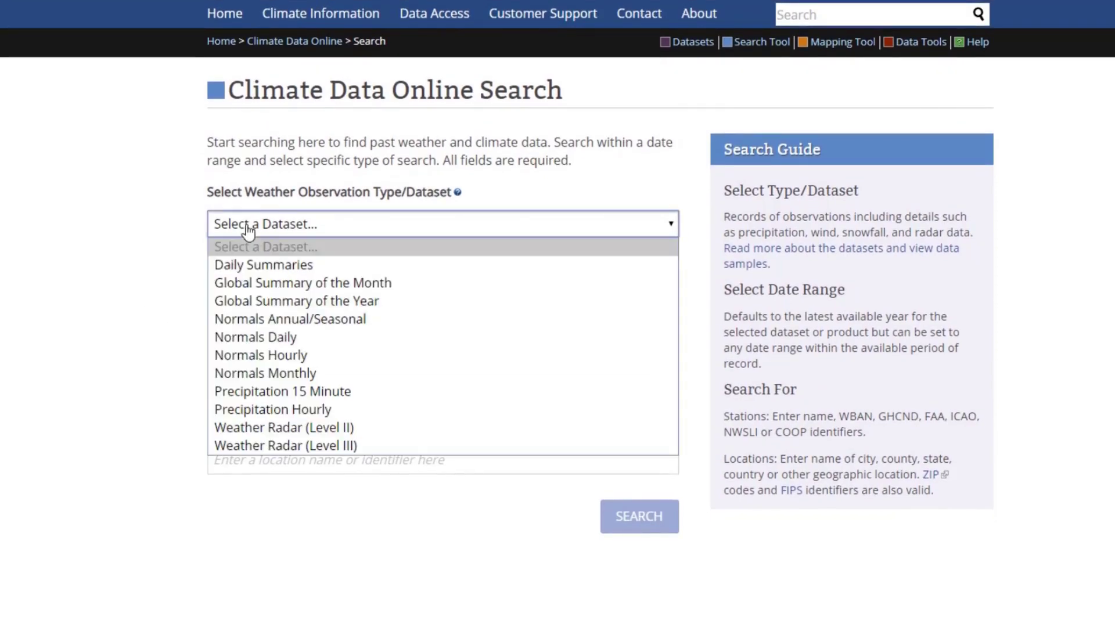
pyautogui.click(284, 265)
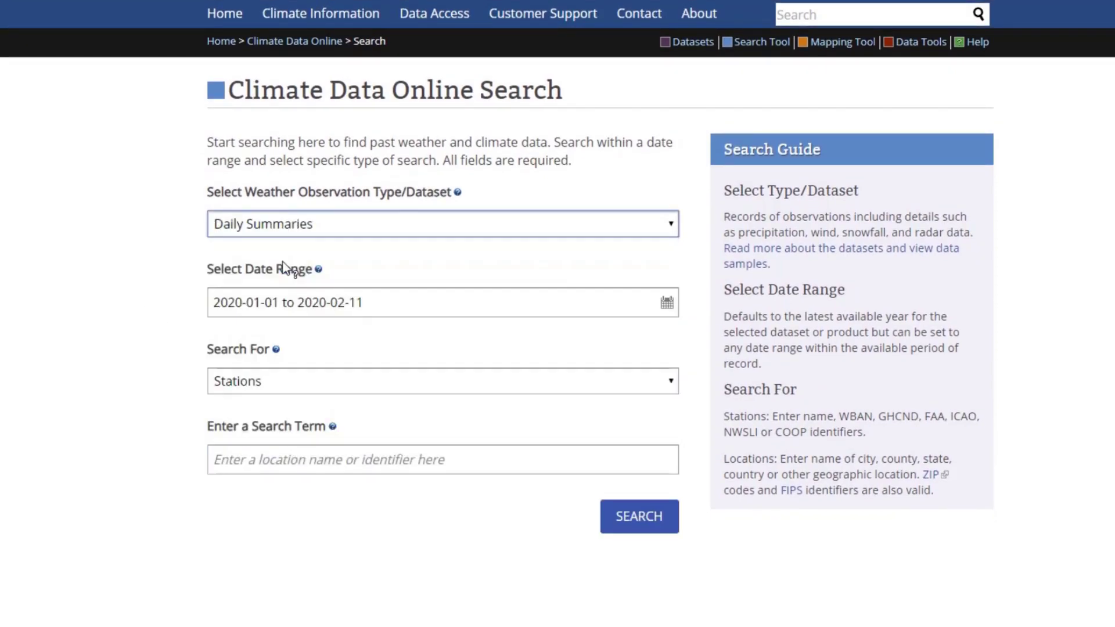
pyautogui.click(406, 225)
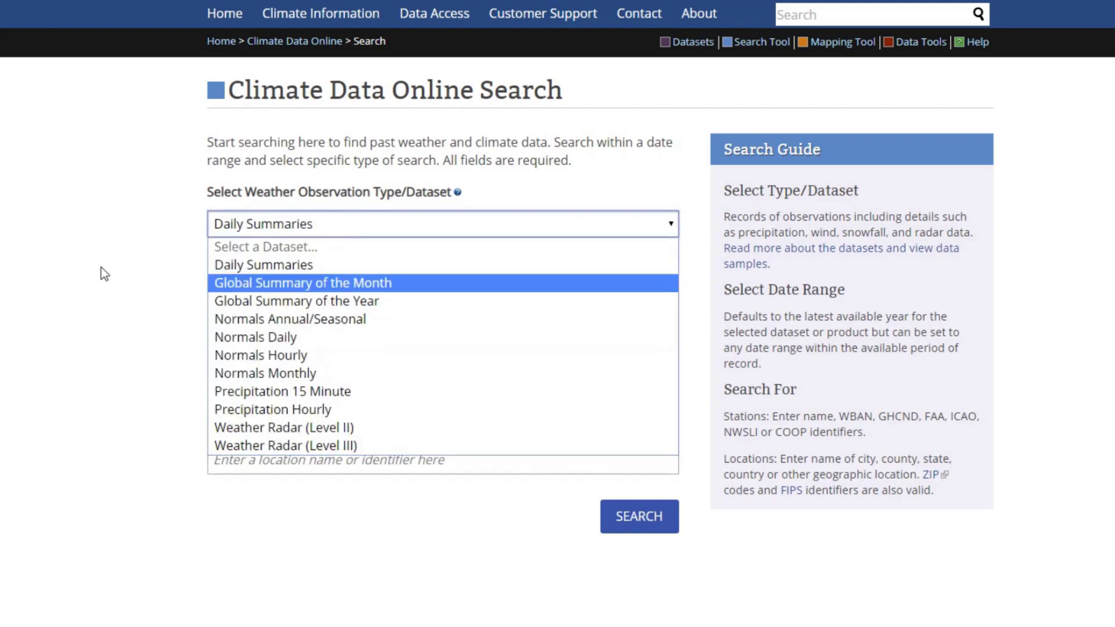
pyautogui.click(64, 281)
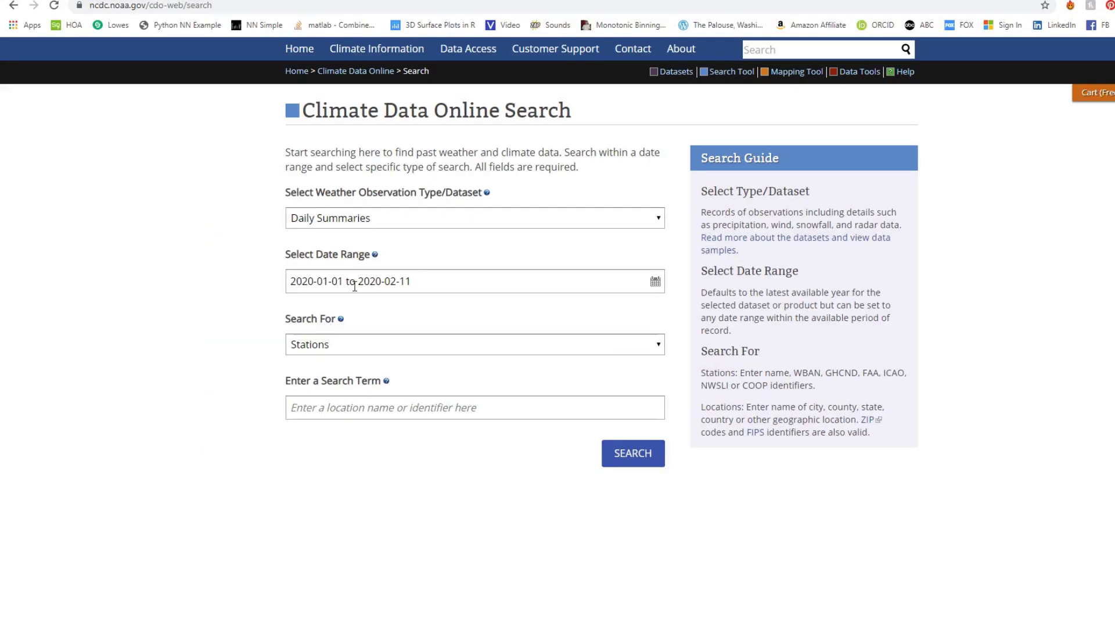
# Set the date range's start year to 2010 and its end date to December 31, 2019
pyautogui.click(420, 280)
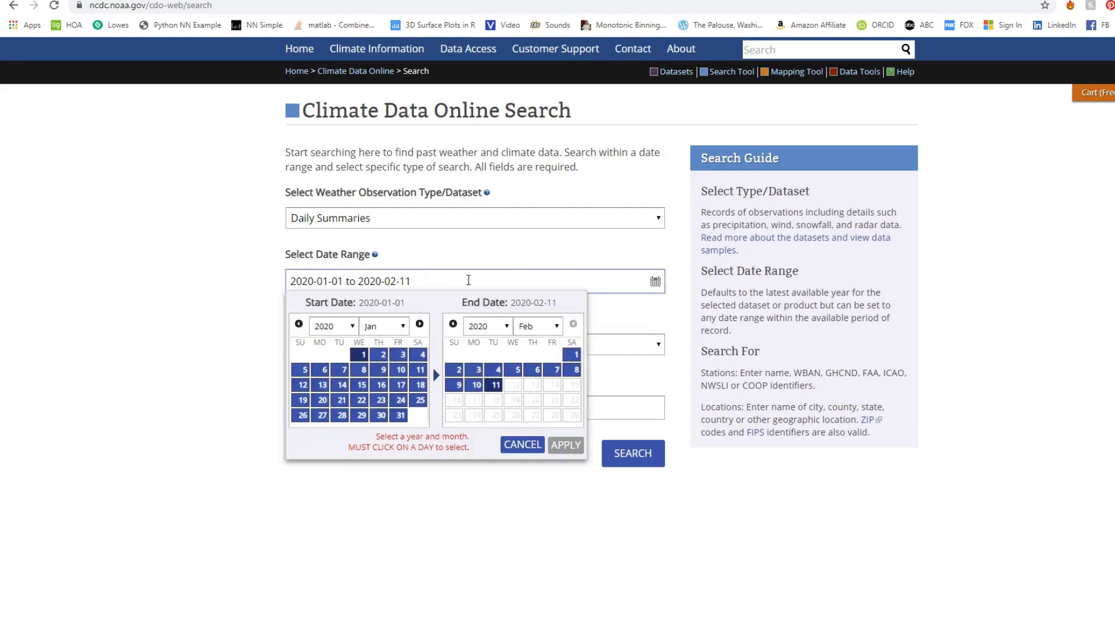
pyautogui.click(342, 328)
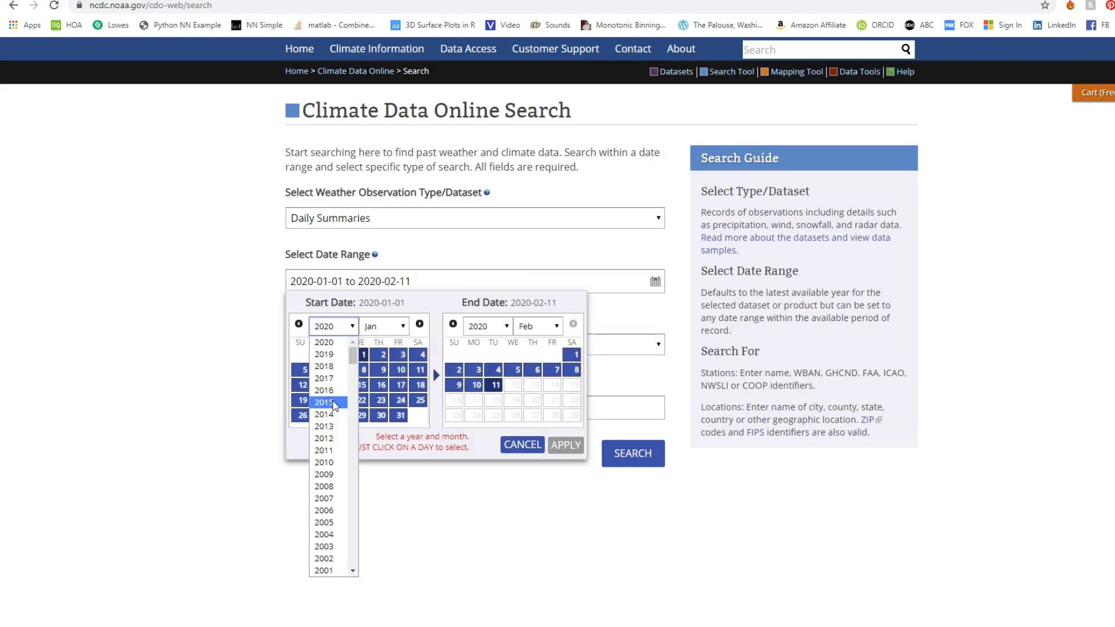
pyautogui.click(330, 463)
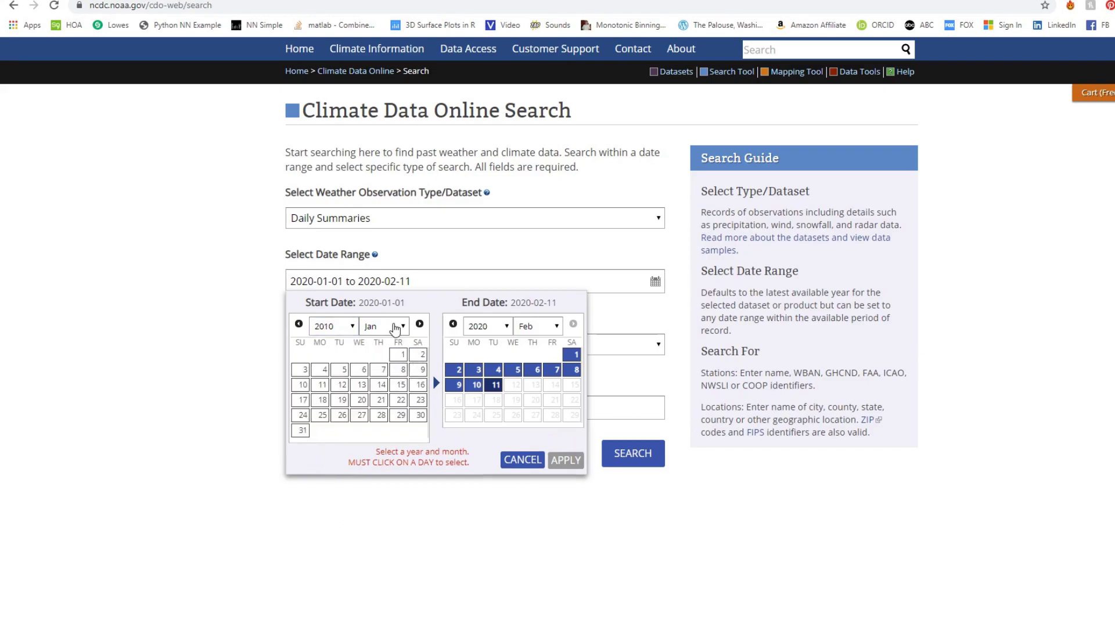
pyautogui.click(397, 363)
pyautogui.click(107, 375)
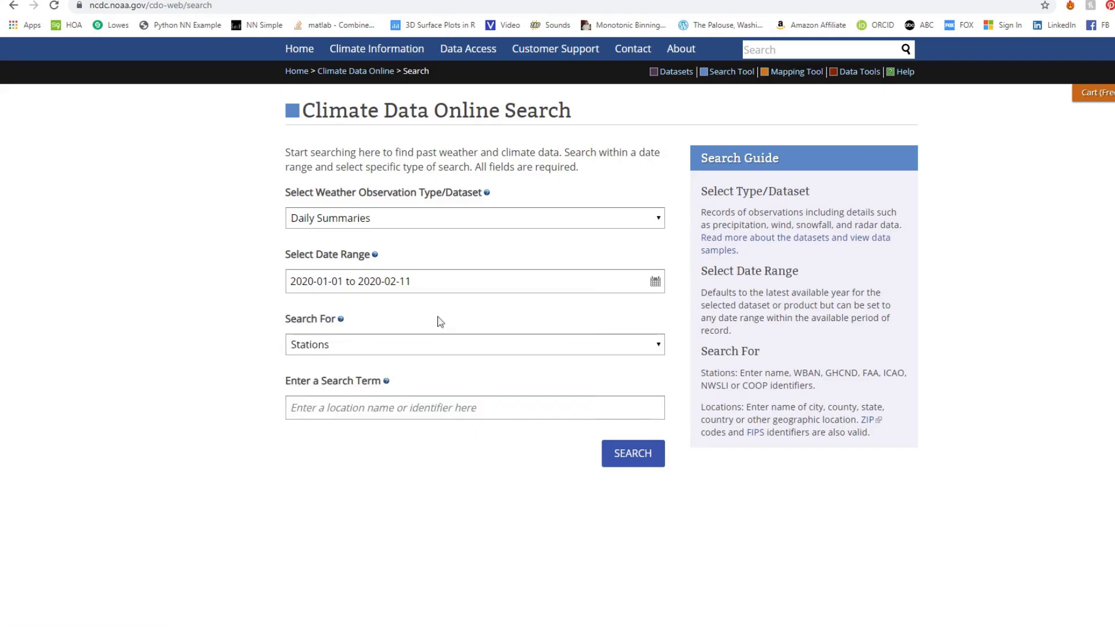
pyautogui.click(434, 287)
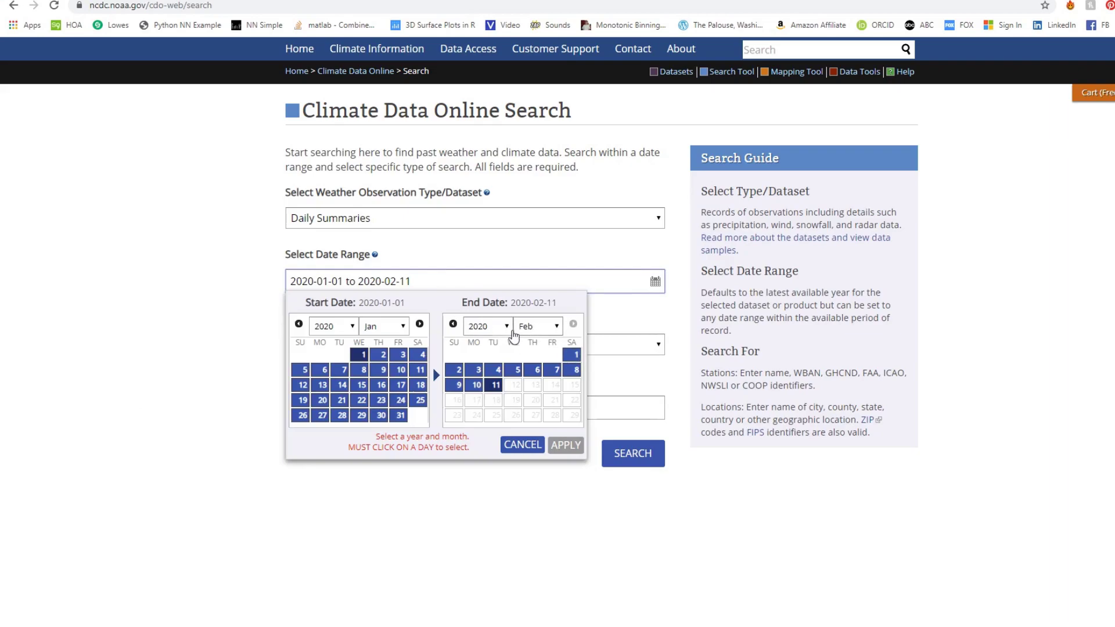
pyautogui.click(507, 327)
pyautogui.click(481, 354)
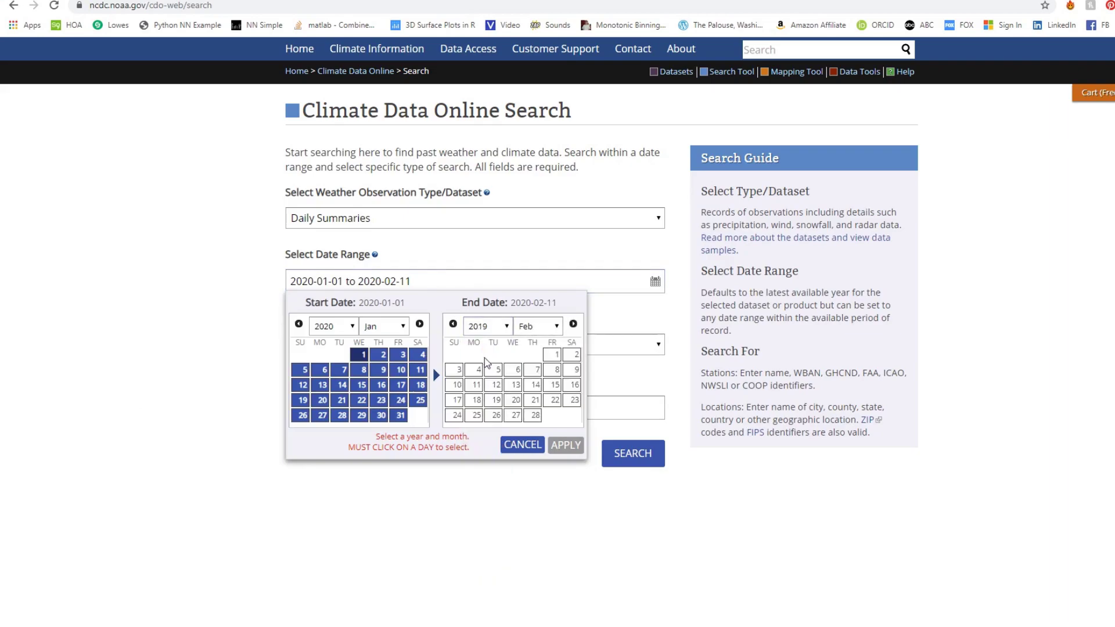
pyautogui.click(537, 326)
pyautogui.click(532, 473)
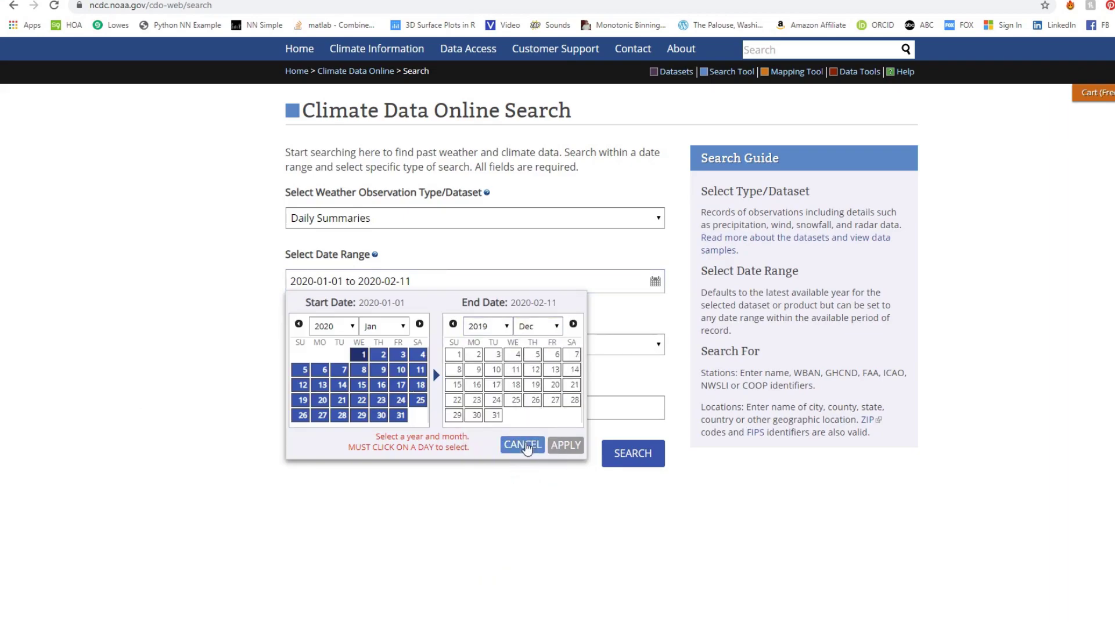
pyautogui.click(495, 417)
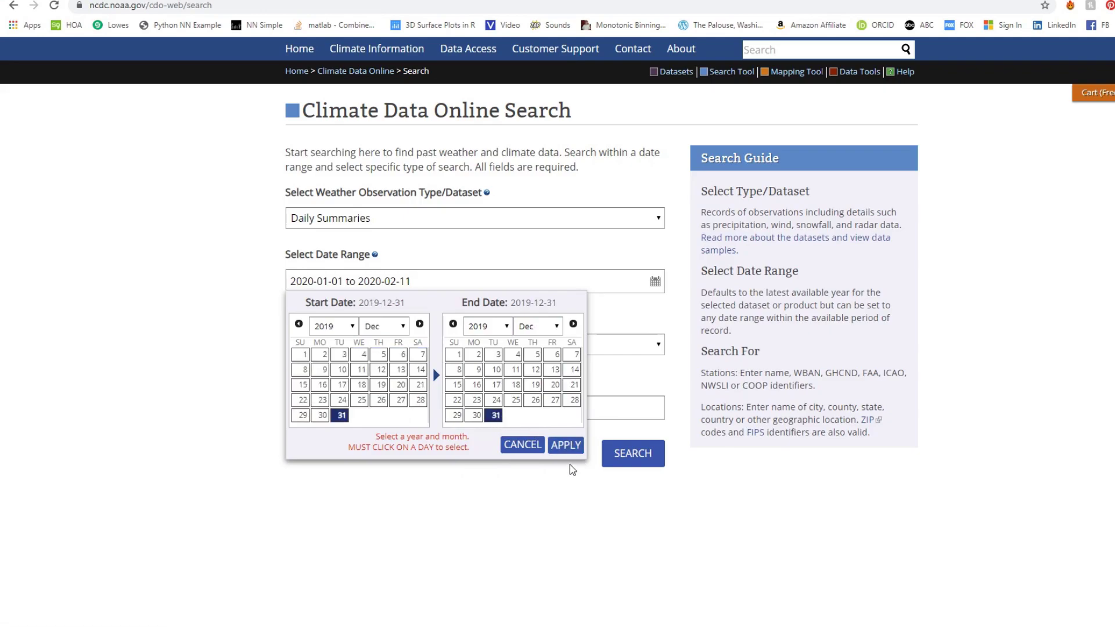
# Set the start date to January 1, 2010 and apply the 2010–2019 range
pyautogui.click(348, 327)
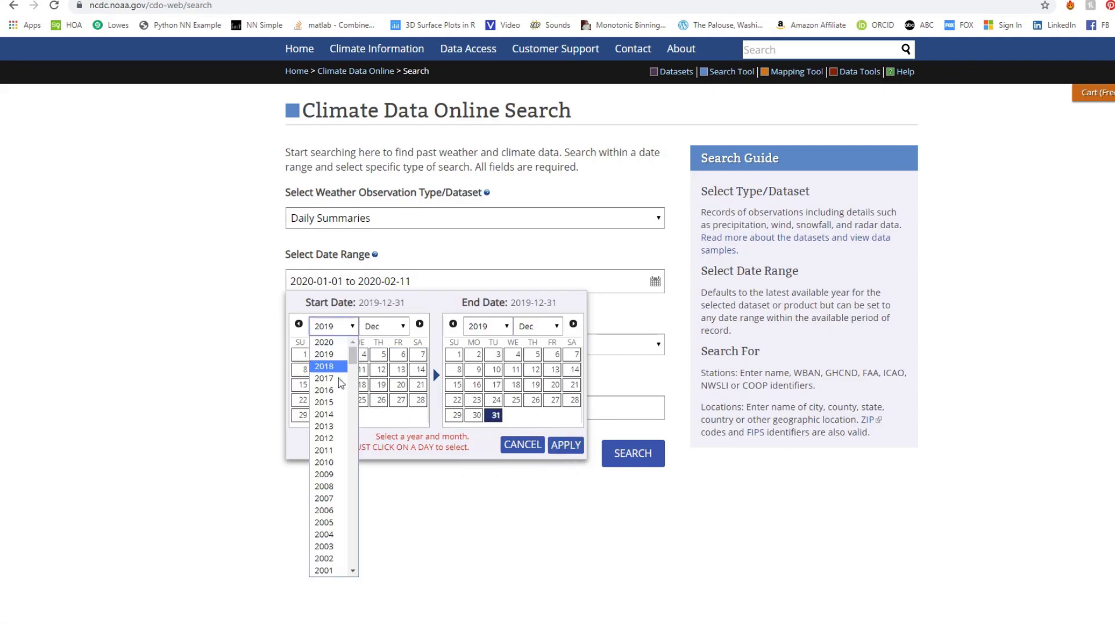
pyautogui.click(324, 462)
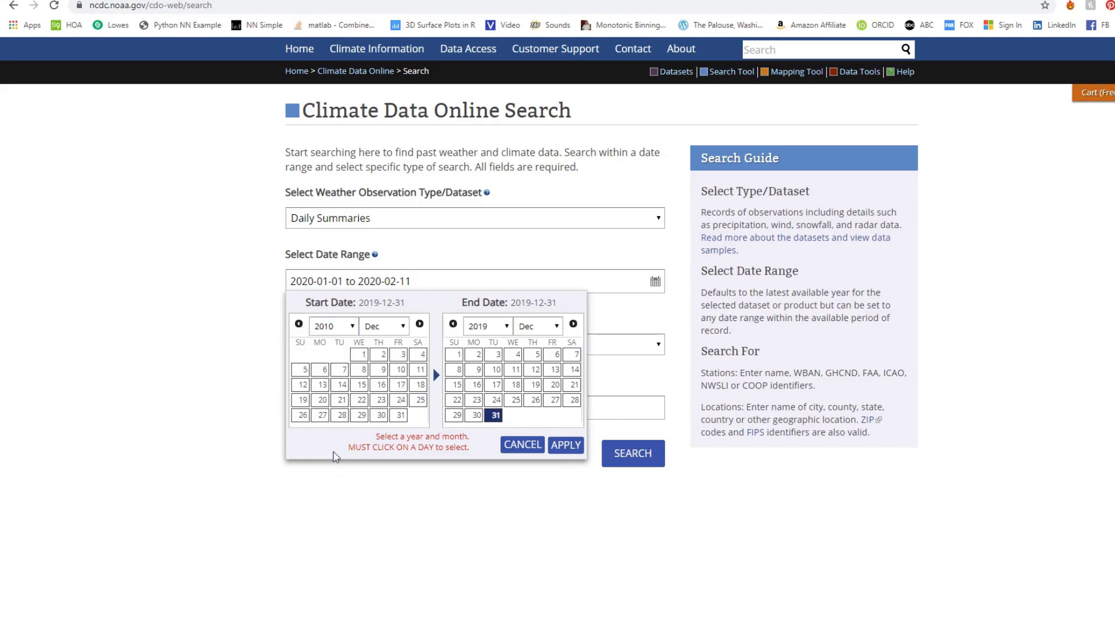
pyautogui.click(386, 326)
pyautogui.click(380, 342)
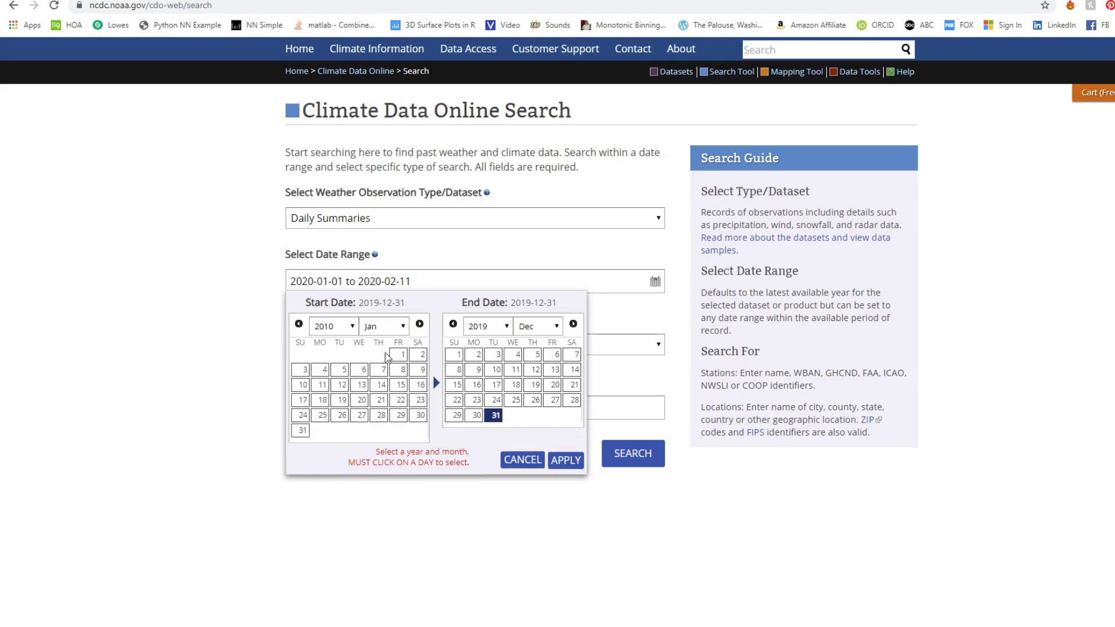
pyautogui.click(398, 356)
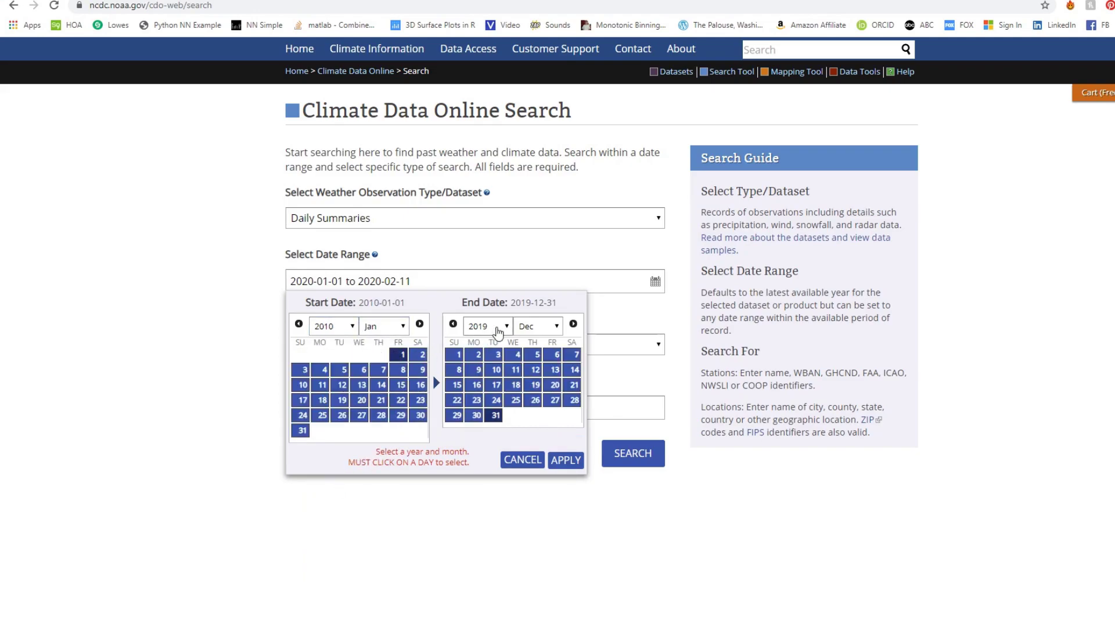
pyautogui.click(566, 460)
# Search Cities for 'dallas' and add the Dallas, TX data to the request cart
pyautogui.click(383, 347)
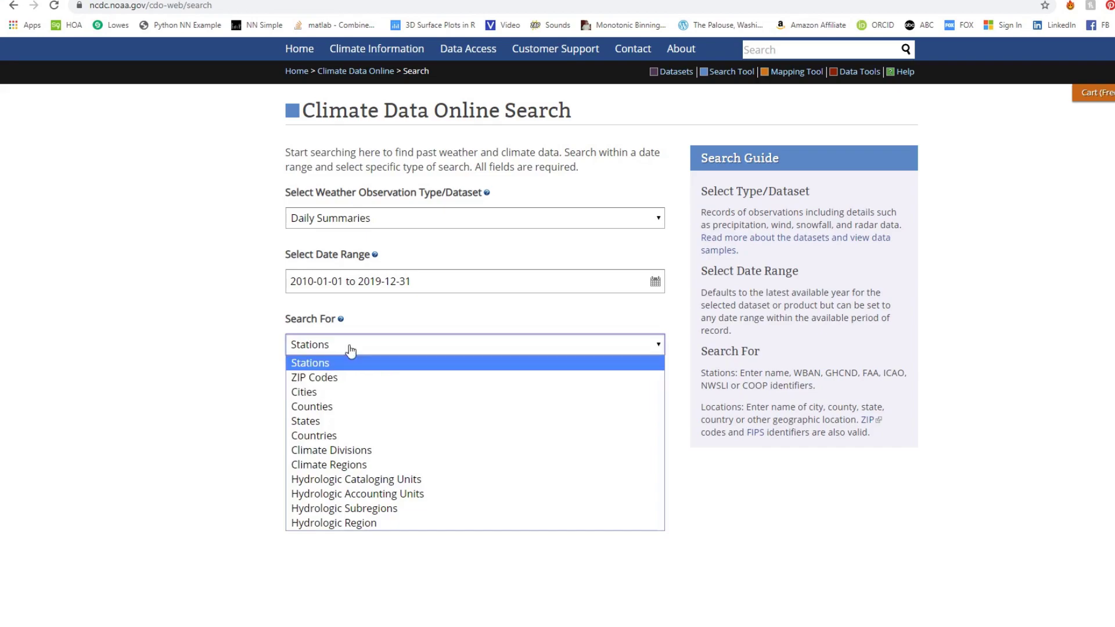
pyautogui.click(333, 391)
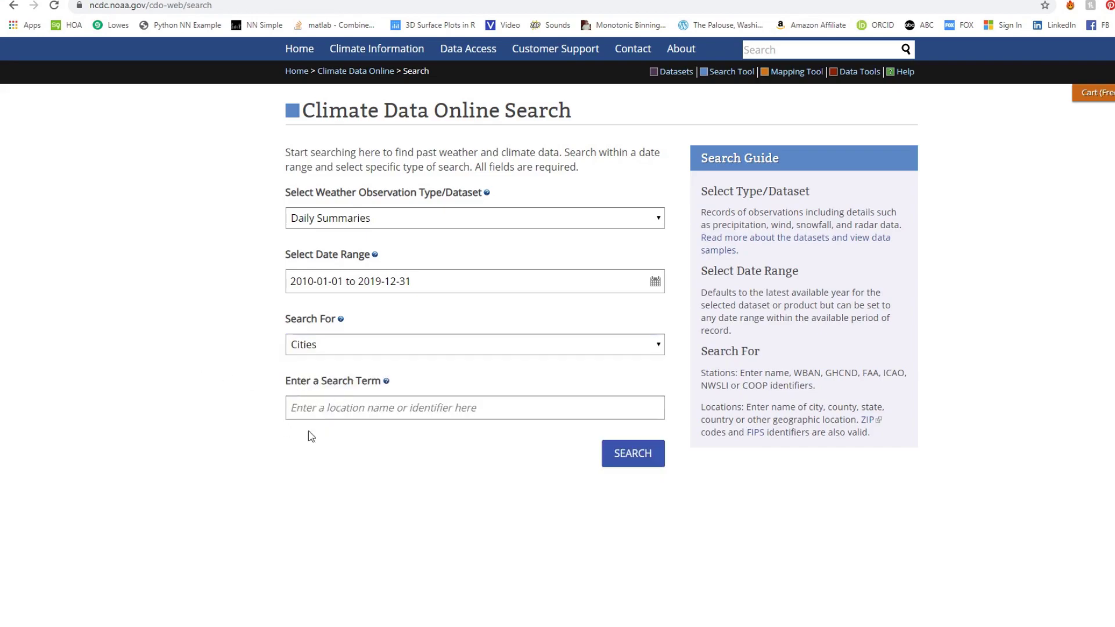
pyautogui.click(344, 413)
pyautogui.write('dallas')
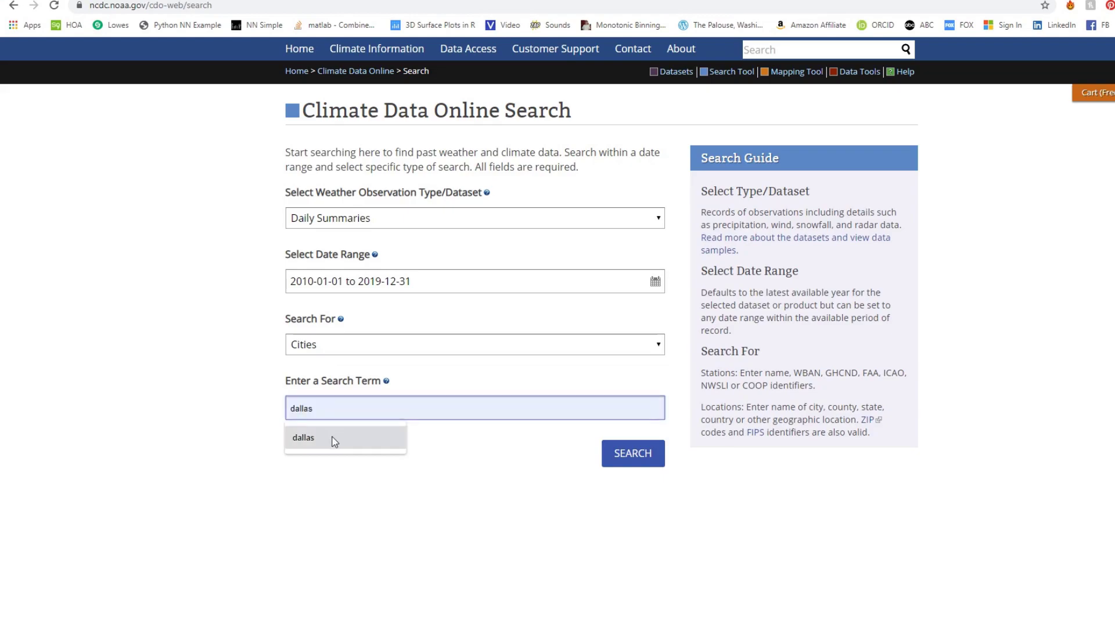
pyautogui.click(326, 438)
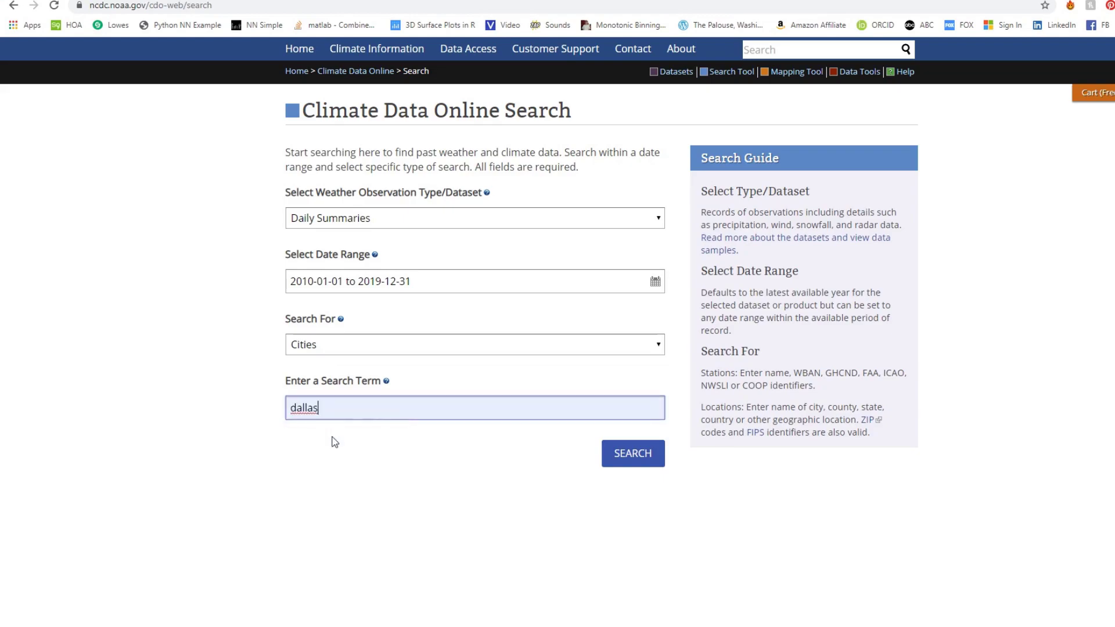
pyautogui.click(617, 465)
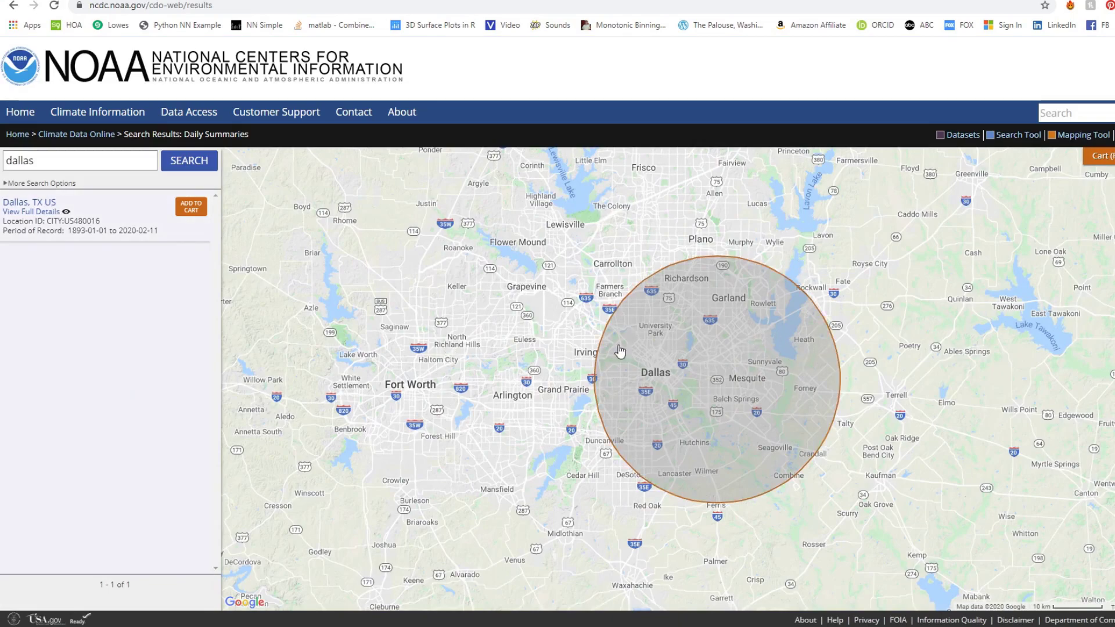
pyautogui.click(188, 210)
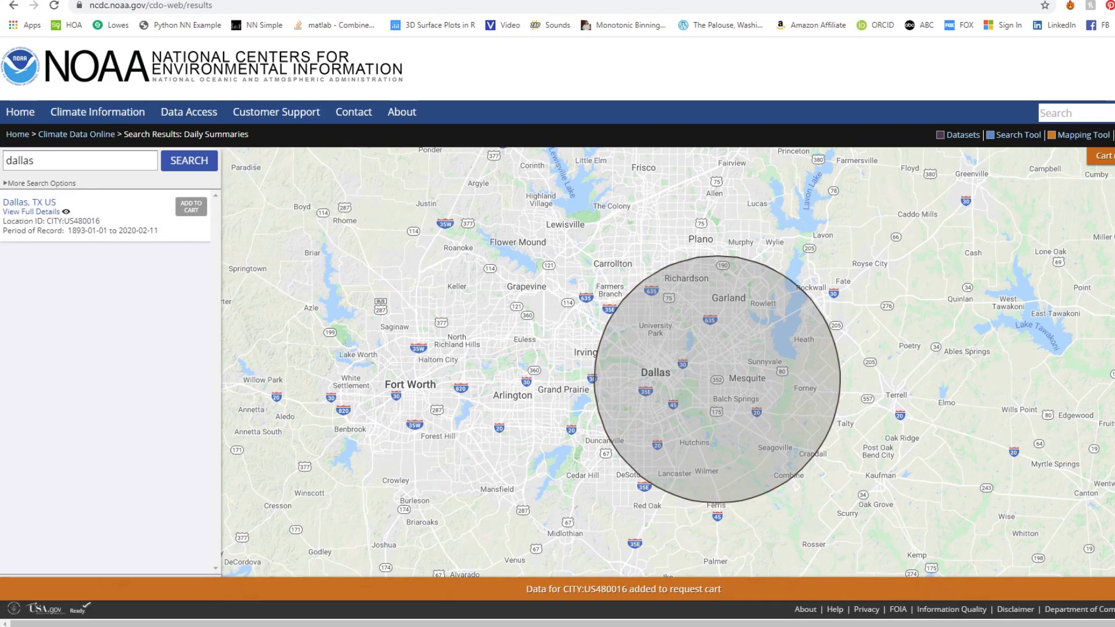
# Open the full request cart and pick Custom GHCN-Daily CSV as the output format
pyautogui.moveTo(1103, 156)
pyautogui.click(1075, 219)
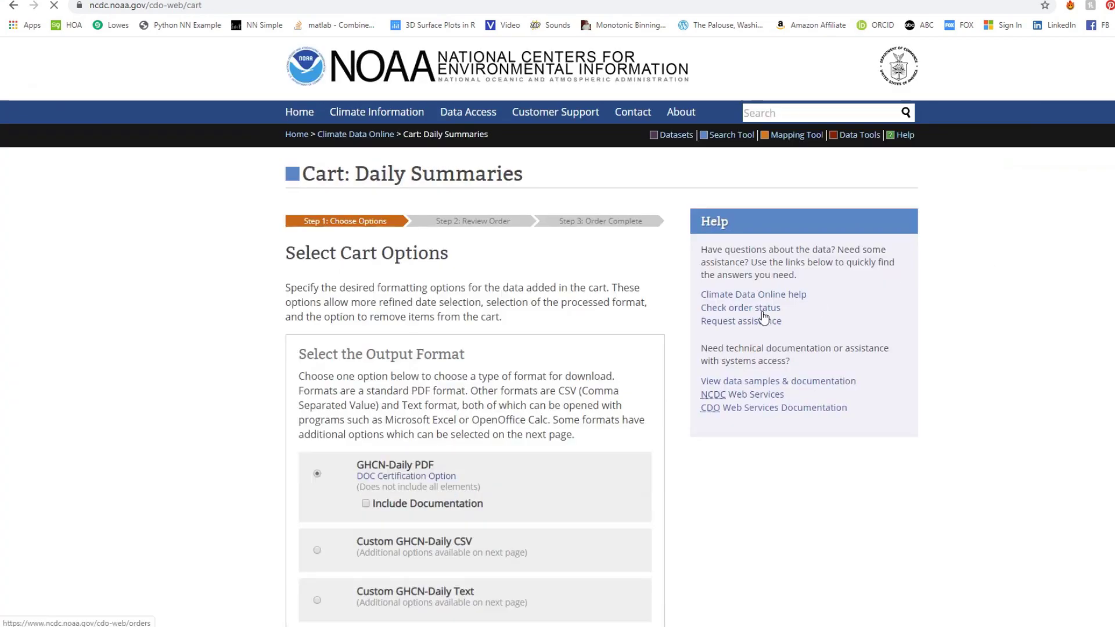
pyautogui.scroll(-3, 128, 343)
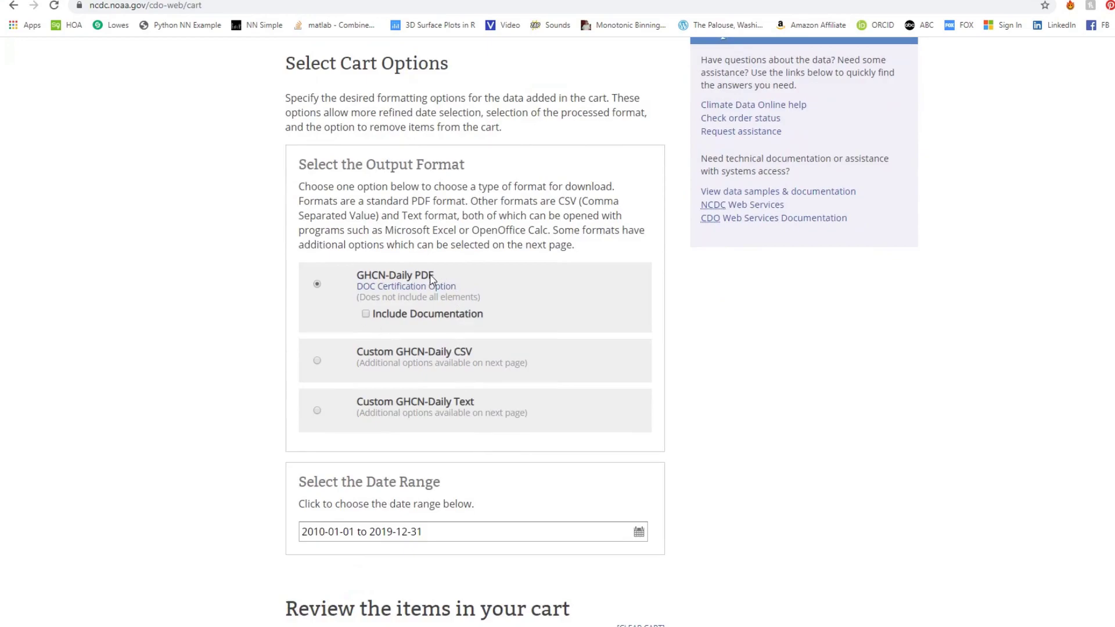
pyautogui.tripleClick(478, 356)
pyautogui.moveTo(459, 402); pyautogui.dragTo(478, 404)
pyautogui.click(479, 403)
pyautogui.scroll(-3, 244, 342)
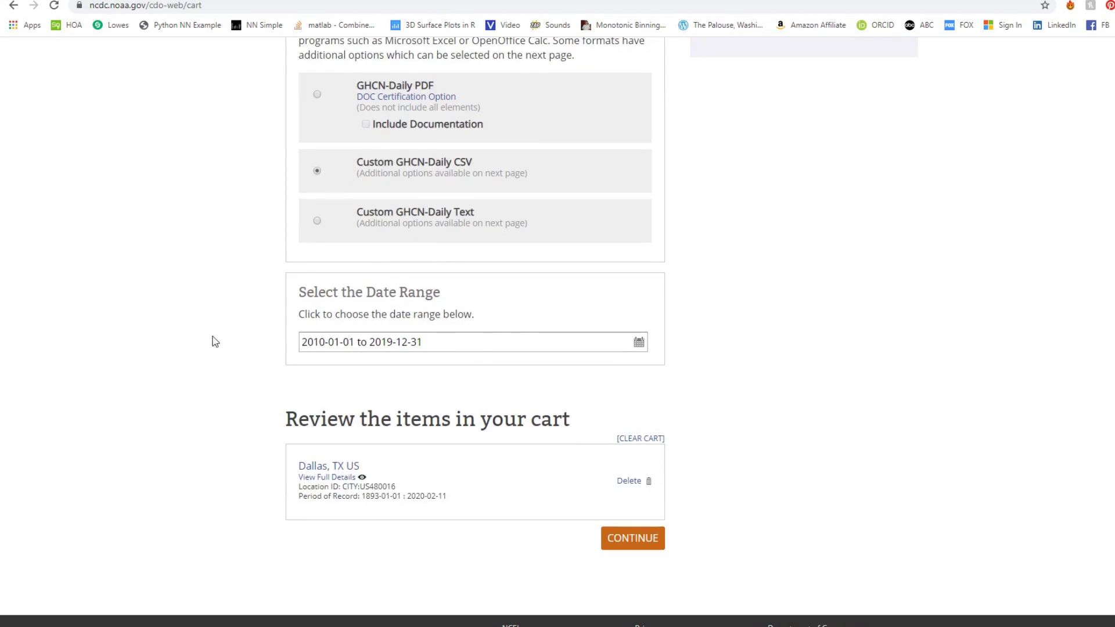
# Include geographic location and data flags in the output, keeping Standard units
pyautogui.click(632, 547)
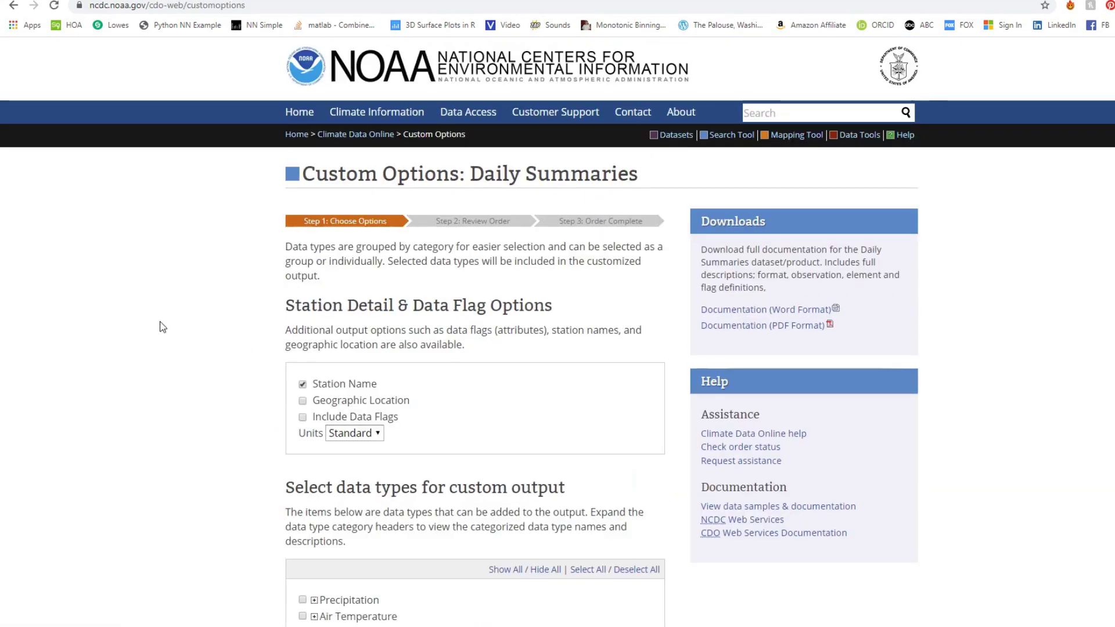
pyautogui.scroll(-1, 165, 328)
pyautogui.scroll(-1, 164, 328)
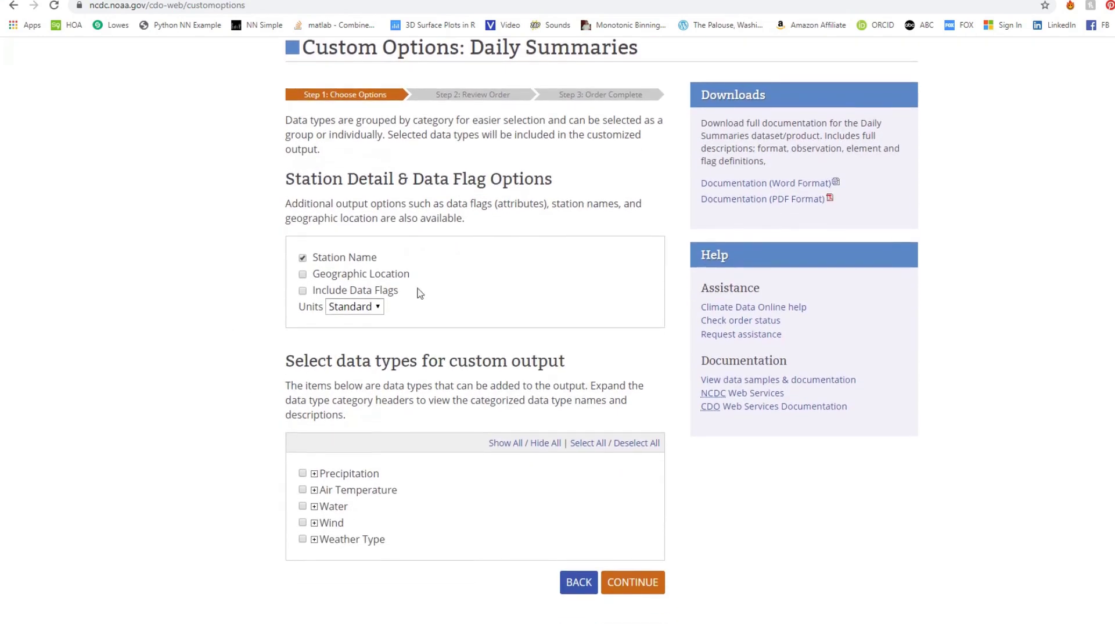
pyautogui.click(302, 274)
pyautogui.click(303, 291)
pyautogui.click(302, 275)
pyautogui.click(381, 314)
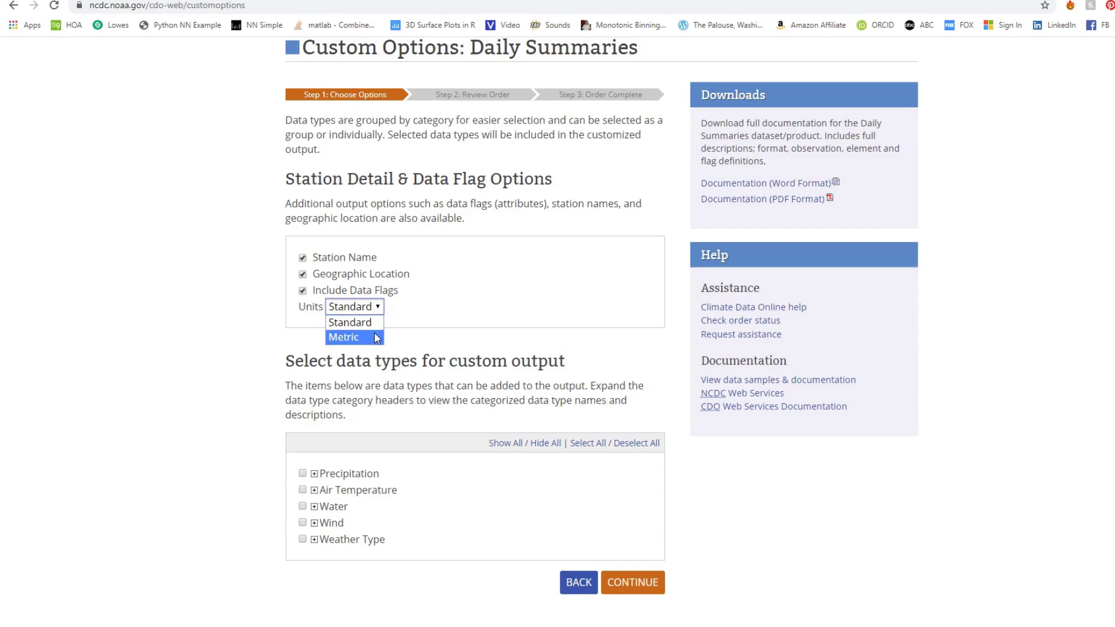
pyautogui.click(377, 322)
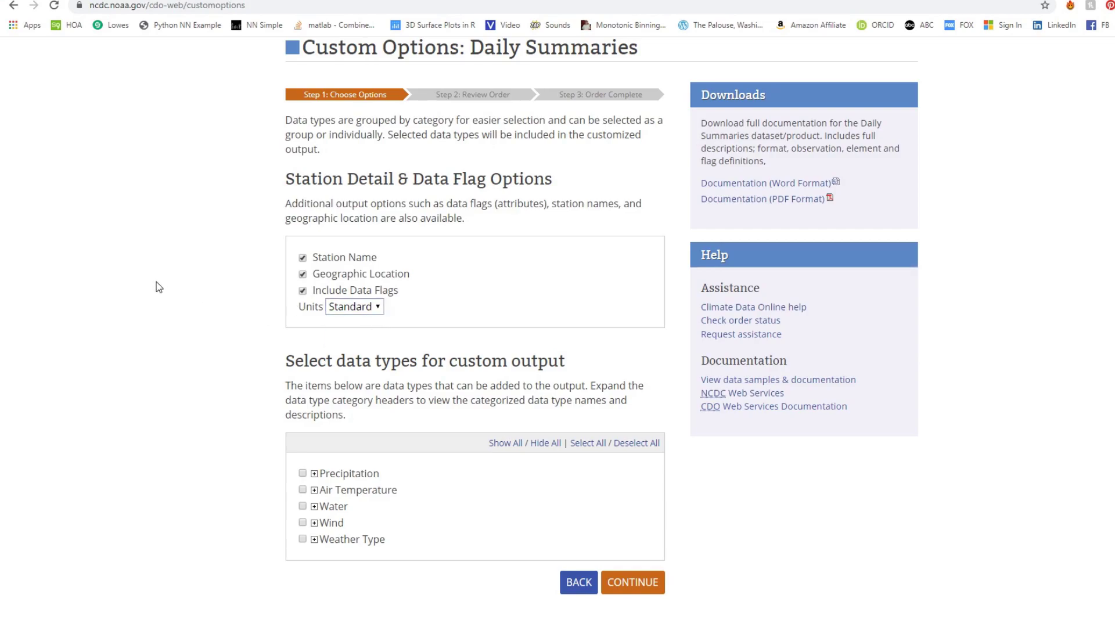
# Include Precipitation, Air Temperature, Water, Wind and Weather Type data, then continue to review
pyautogui.scroll(-2, 186, 295)
pyautogui.scroll(-1, 186, 294)
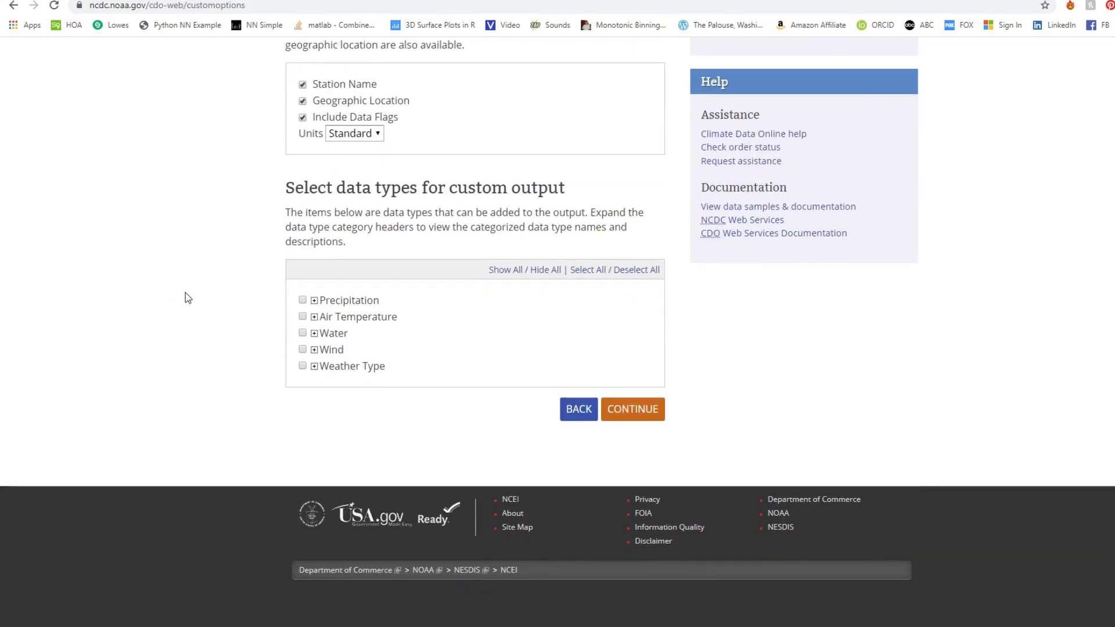
pyautogui.click(303, 300)
pyautogui.click(303, 317)
pyautogui.click(304, 335)
pyautogui.click(303, 351)
pyautogui.click(303, 368)
pyautogui.click(632, 414)
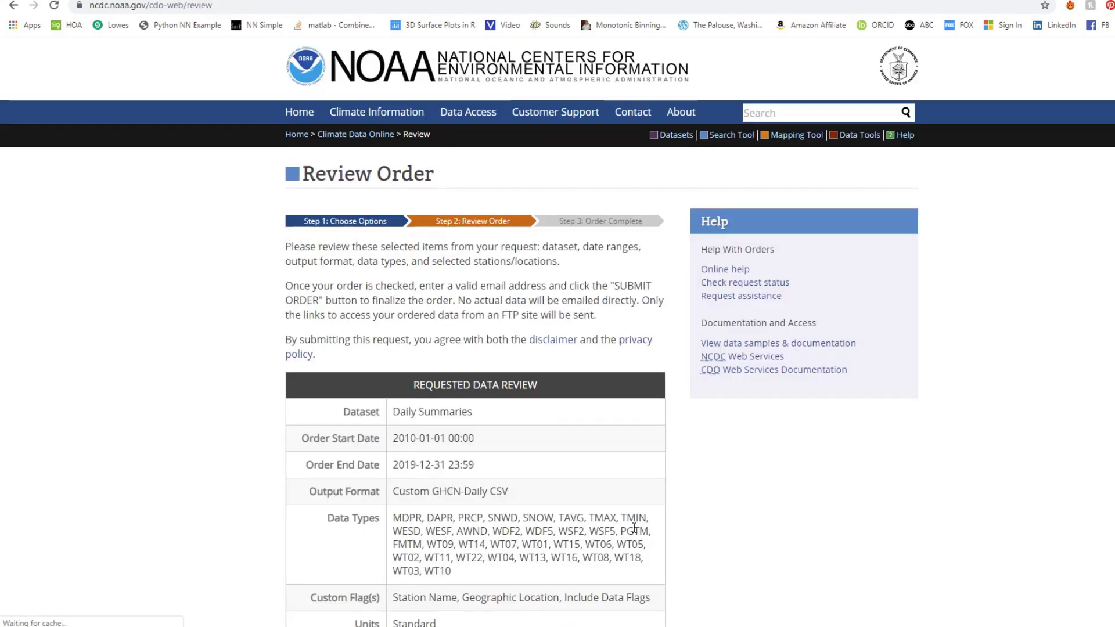
# Scroll down the Review Order page to the email and submit fields
pyautogui.scroll(-3, 485, 342)
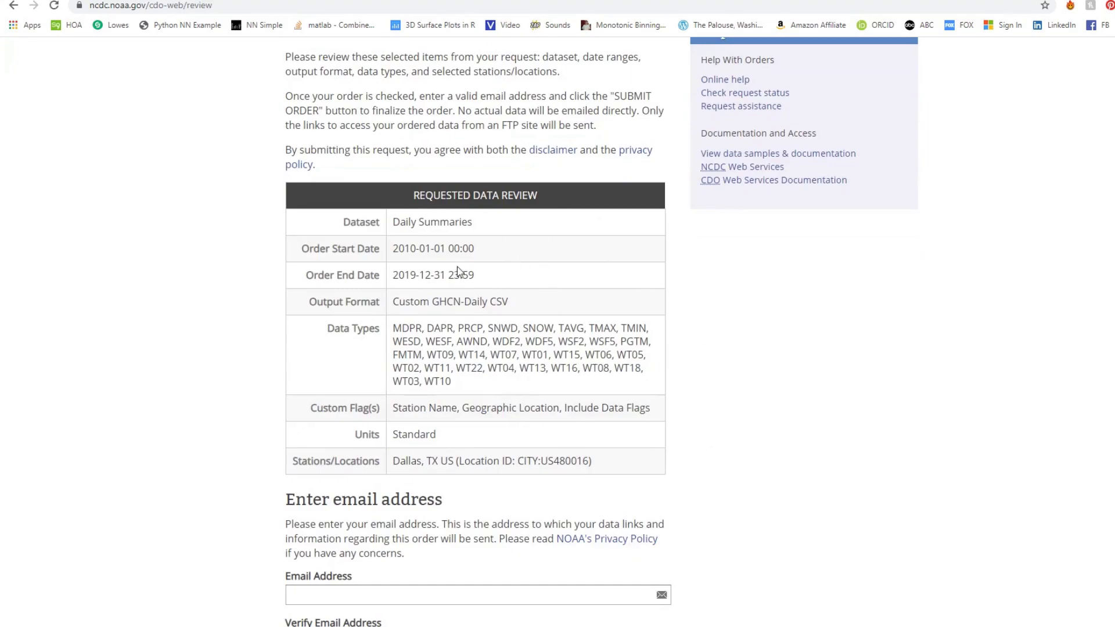
pyautogui.scroll(-5, 179, 219)
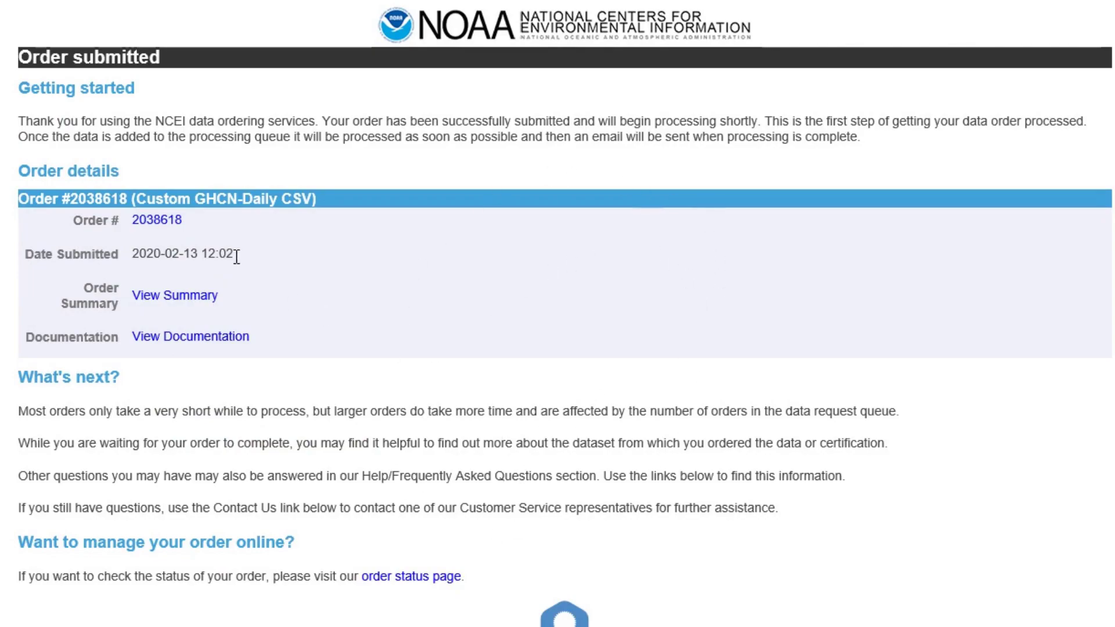
# Highlight the order's submission date and confirmation message on the order page
pyautogui.moveTo(235, 256); pyautogui.dragTo(143, 263)
pyautogui.click(160, 258)
pyautogui.moveTo(84, 113); pyautogui.dragTo(511, 117)
pyautogui.click(553, 141)
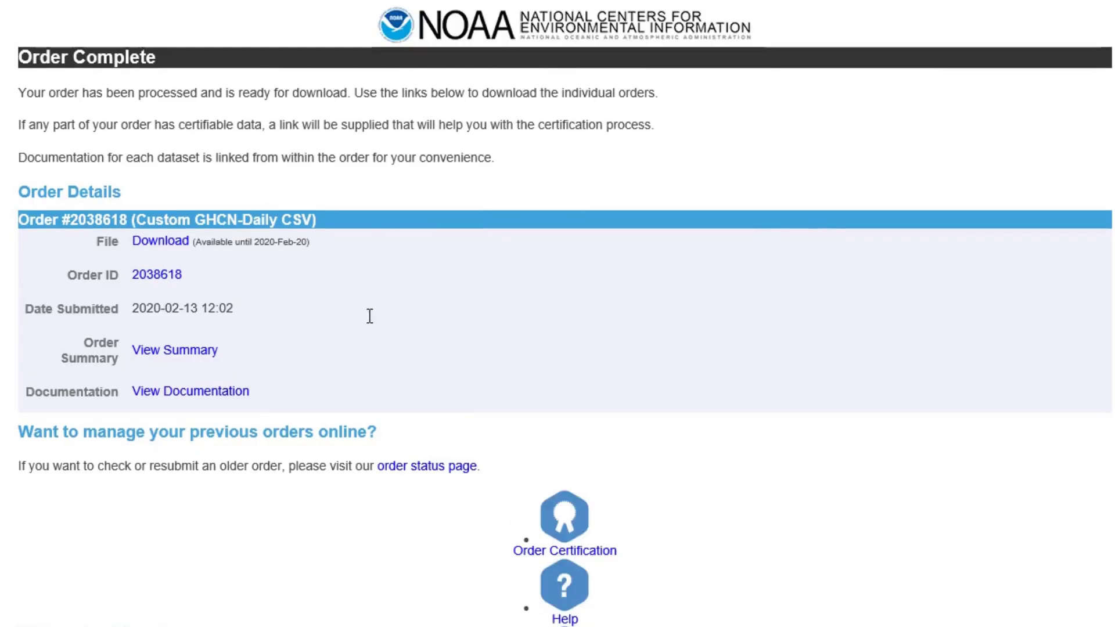
# Download the order's 8.39 MB CSV file and reveal it in the Downloads folder
pyautogui.click(167, 246)
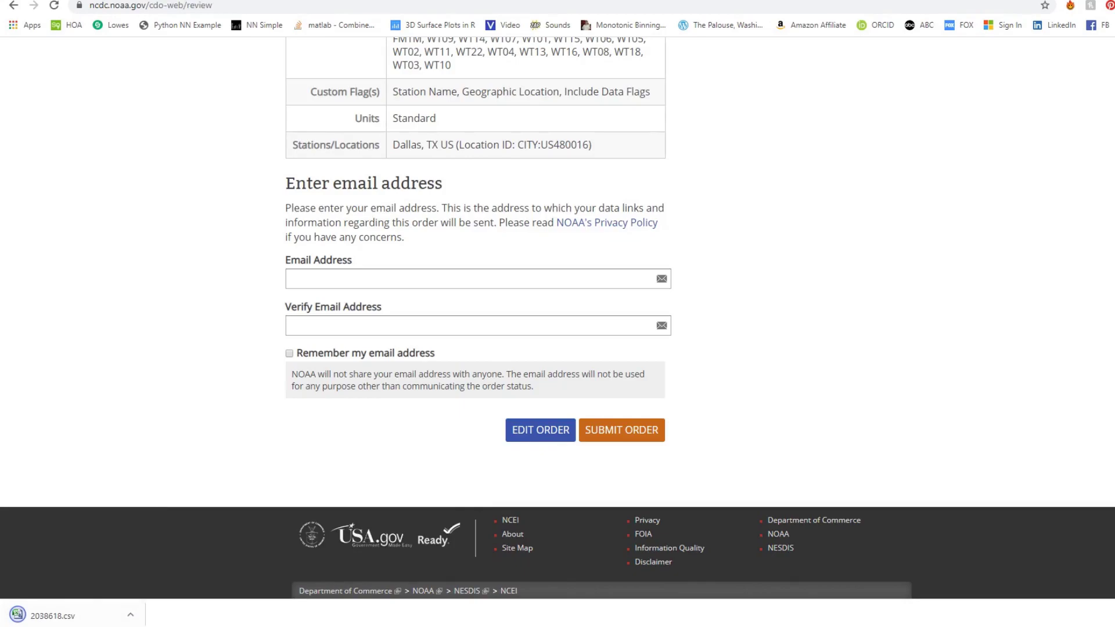
pyautogui.click(131, 617)
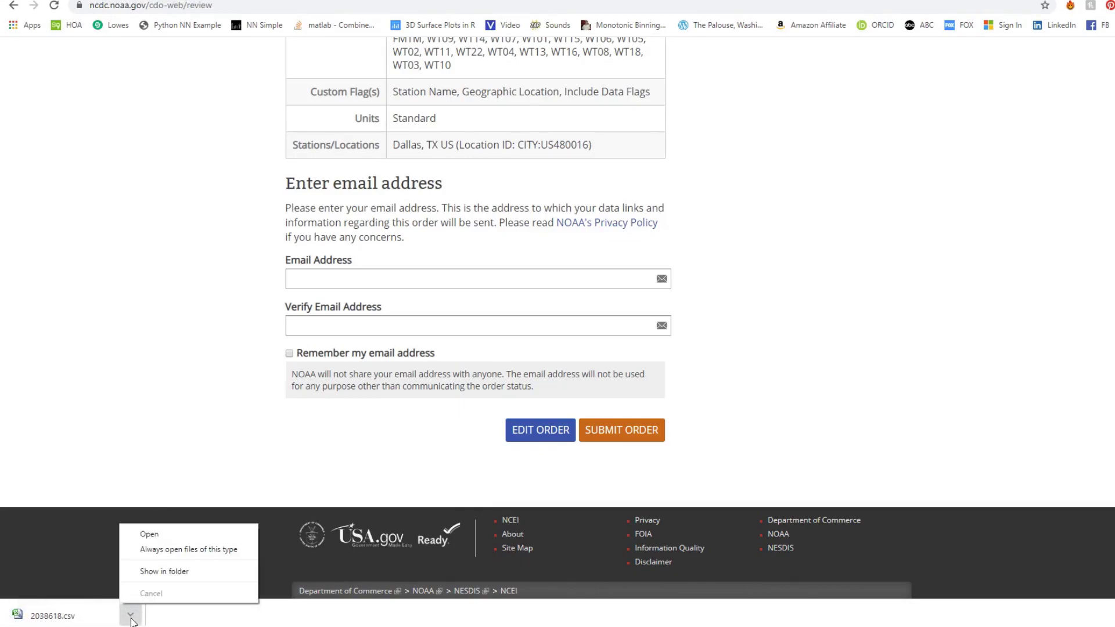
pyautogui.click(161, 574)
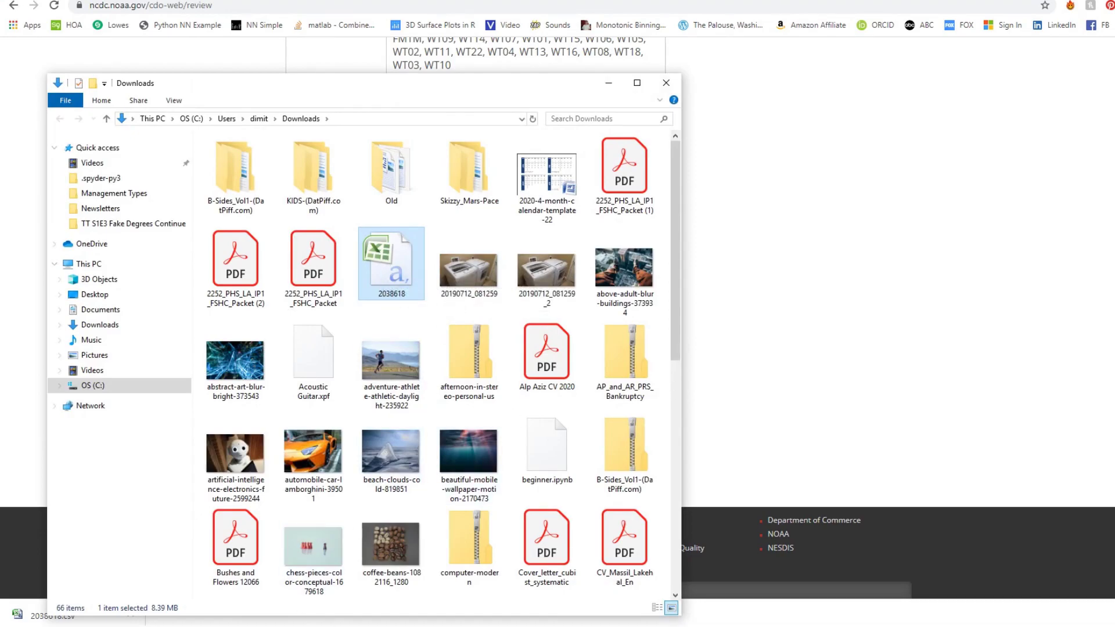
# Select 'Dallas Weather Data' in the Data folder window and open it in Excel
pyautogui.click(56, 602)
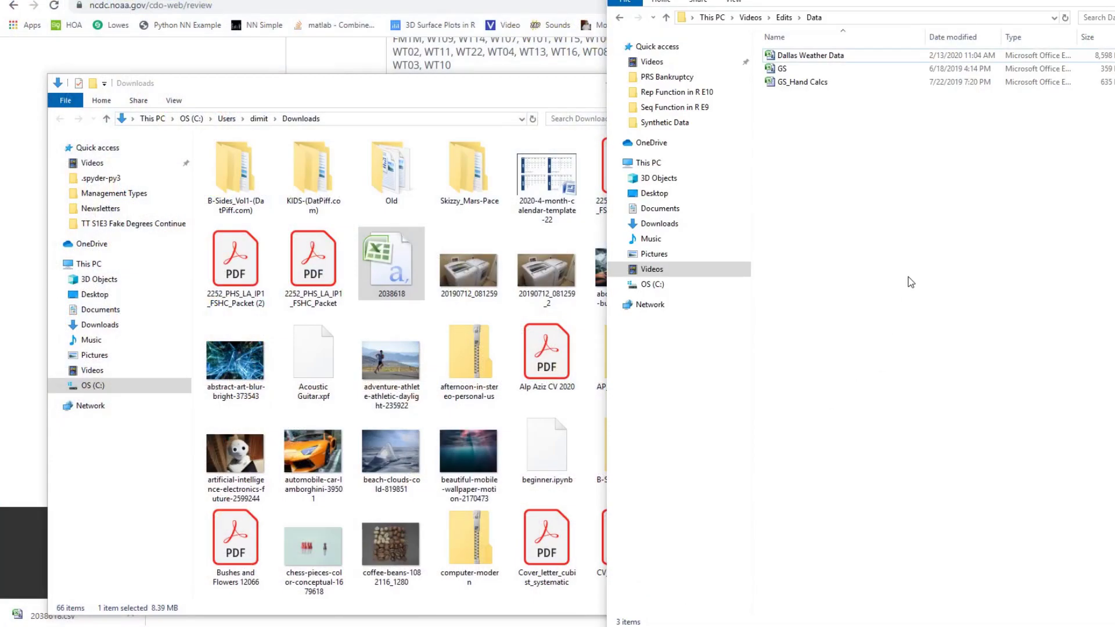
pyautogui.click(837, 55)
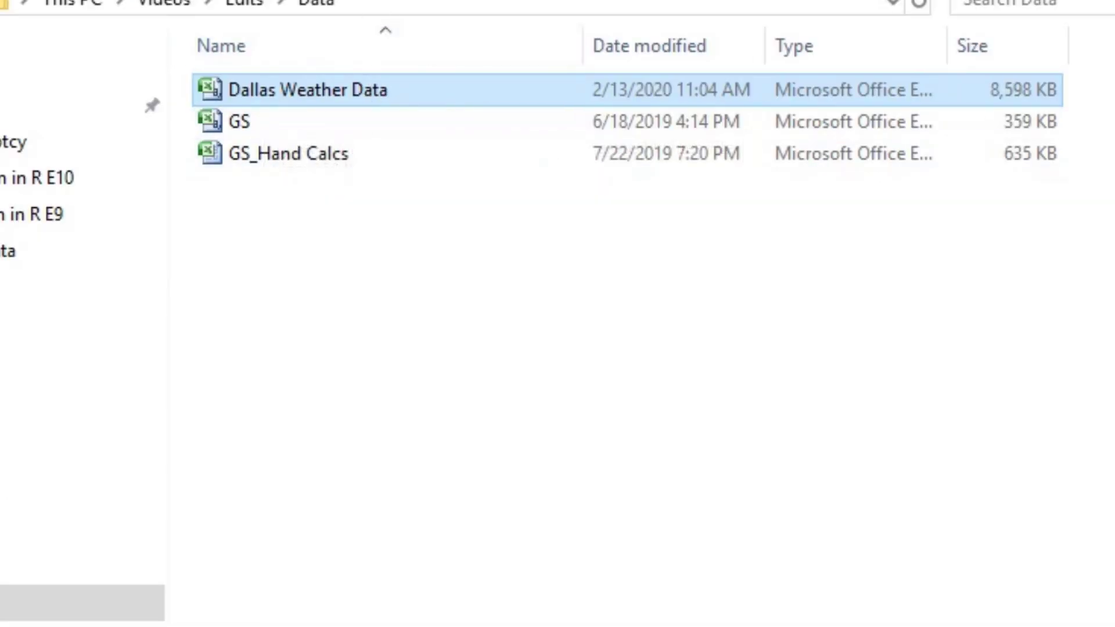
pyautogui.click(479, 308)
pyautogui.click(381, 84)
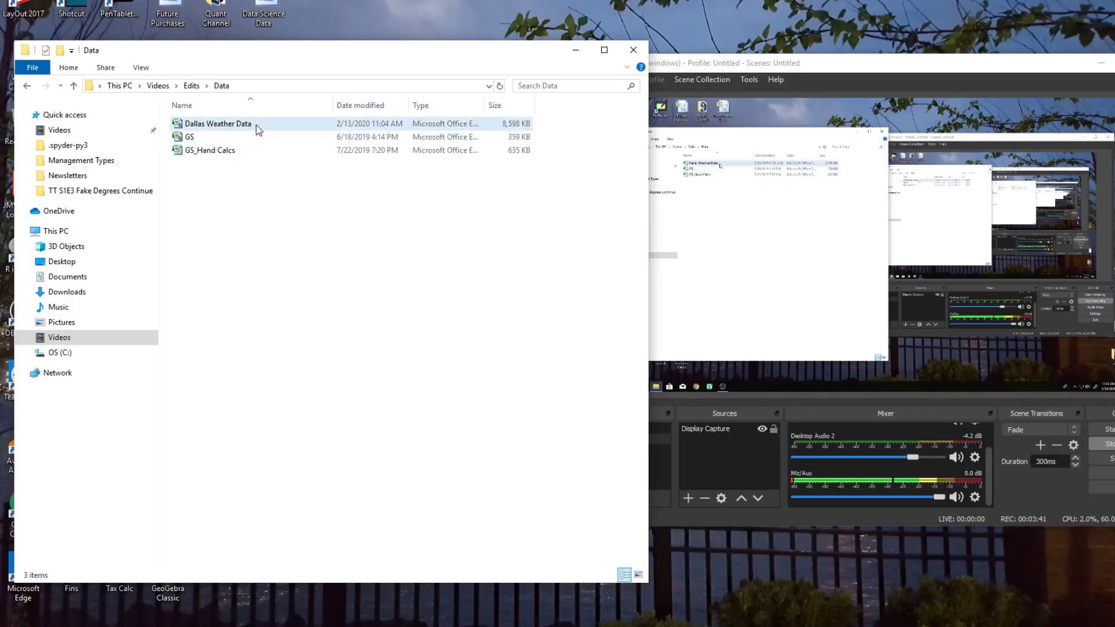
pyautogui.doubleClick(256, 125)
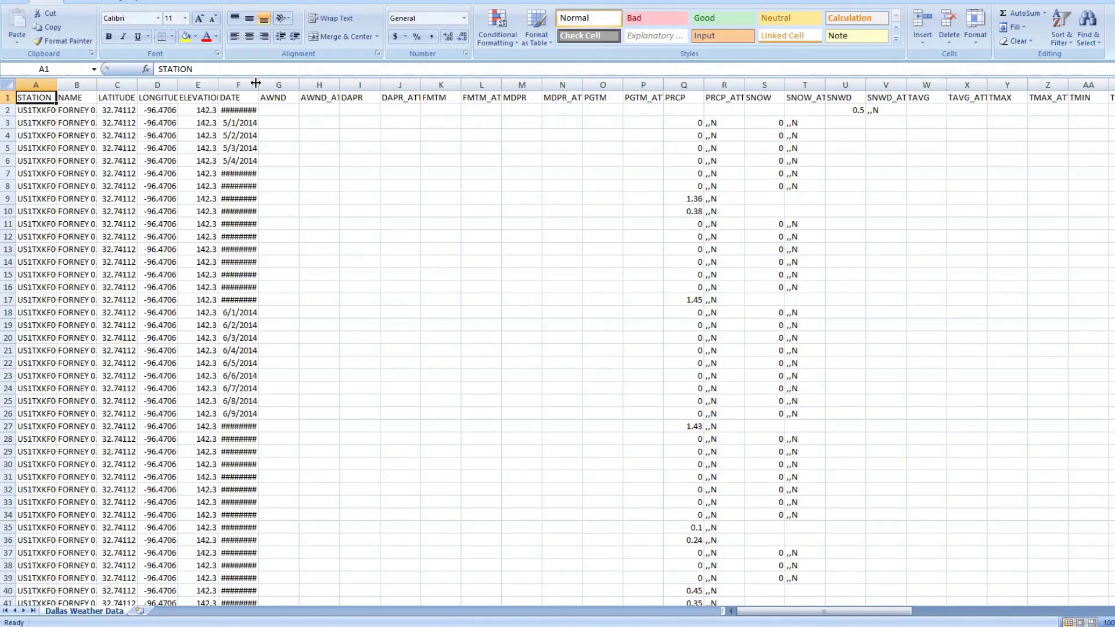
# AutoFit the DATE column F so full dates show, then review the headings from STATION to DATE
pyautogui.doubleClick(255, 83)
pyautogui.click(406, 287)
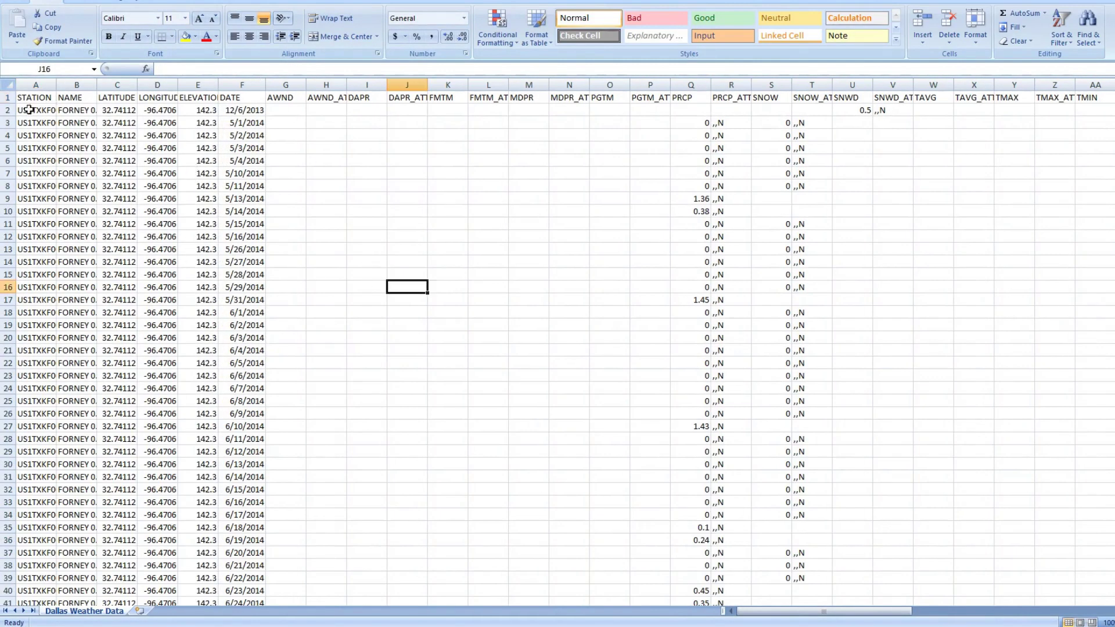
pyautogui.click(41, 100)
pyautogui.click(78, 100)
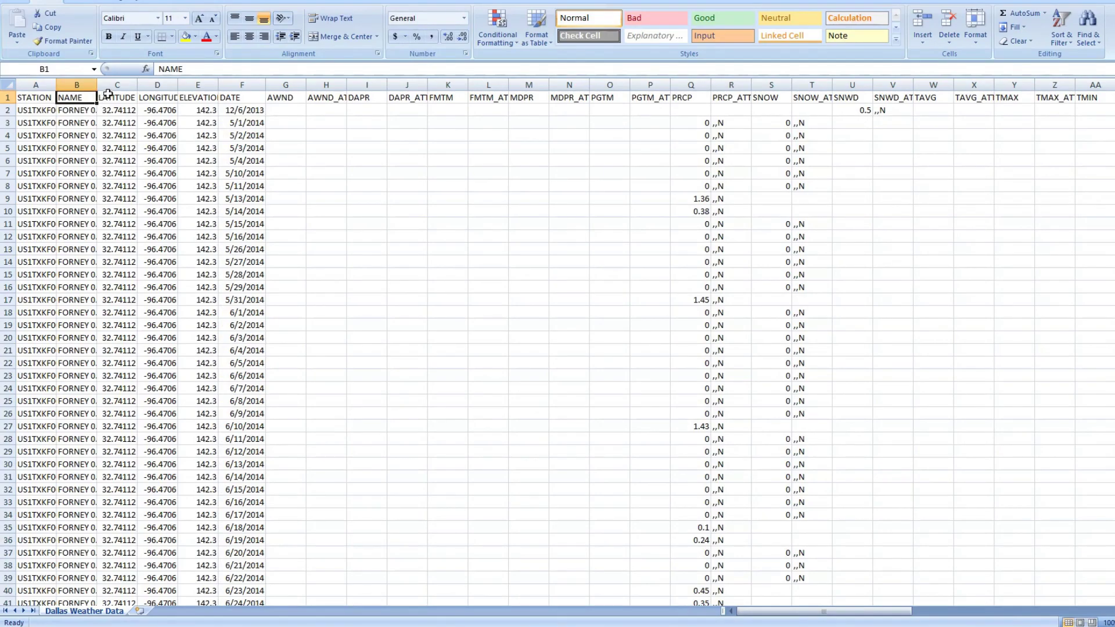
pyautogui.click(108, 96)
pyautogui.click(167, 96)
pyautogui.click(190, 96)
pyautogui.click(237, 100)
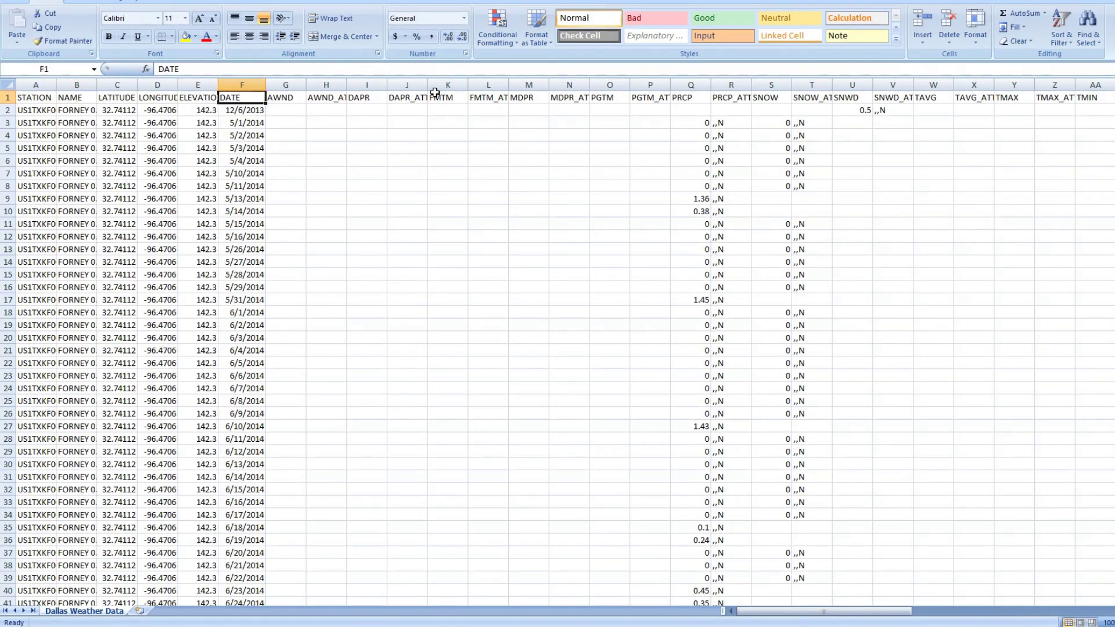
# Move across the header row with Ctrl+Right and Ctrl+Home to check the last and first columns
pyautogui.hotkey('ctrl', 'Right')
pyautogui.press('Right')
pyautogui.press('Right')
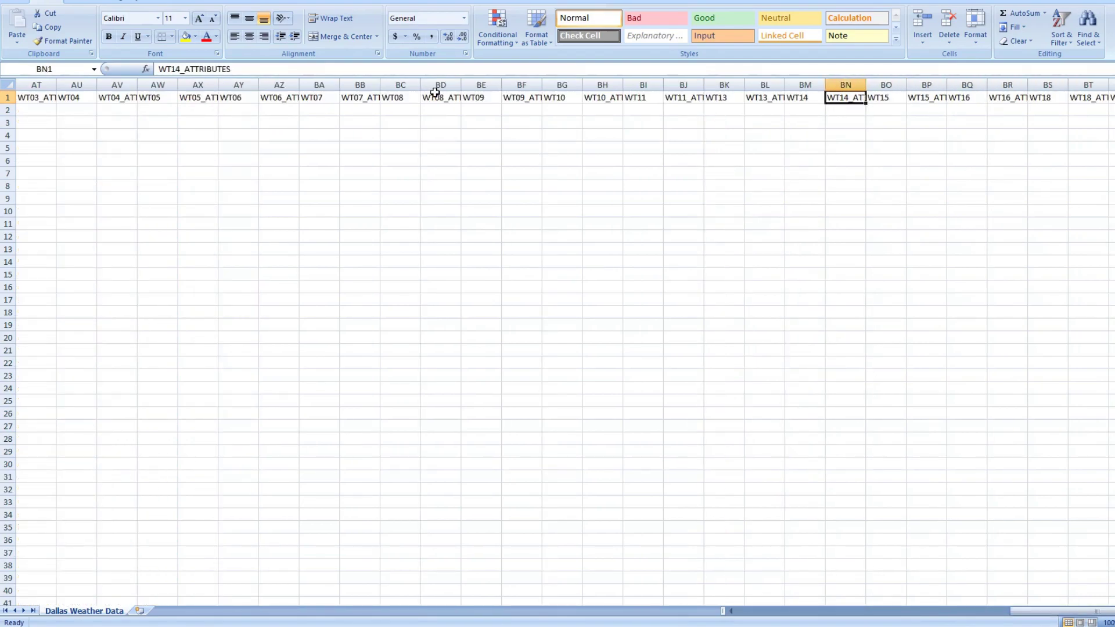
pyautogui.hotkey('ctrl', 'Home')
pyautogui.press('Right')
# Select two blocks of the weather measurement cells to inspect them, then clear the selection
pyautogui.click(333, 167)
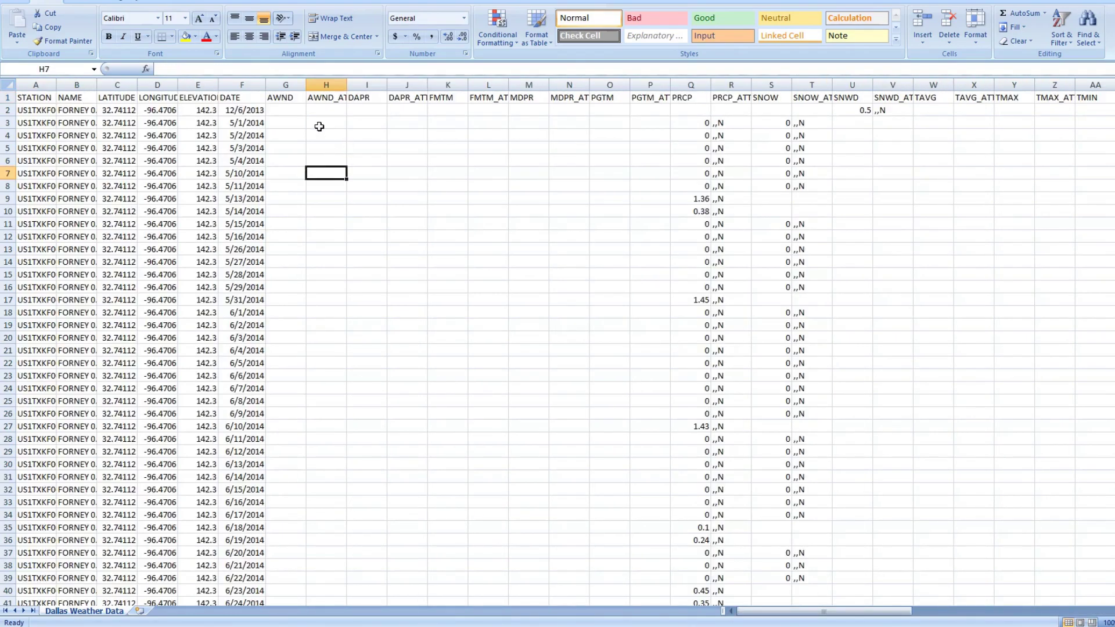
pyautogui.moveTo(290, 108); pyautogui.dragTo(657, 302)
pyautogui.click(400, 192)
pyautogui.moveTo(290, 110); pyautogui.dragTo(646, 433)
pyautogui.click(499, 234)
# Jump to the end of the Mesquite records and select a block of Dallas airport readings
pyautogui.hotkey('ctrl', 'Down')
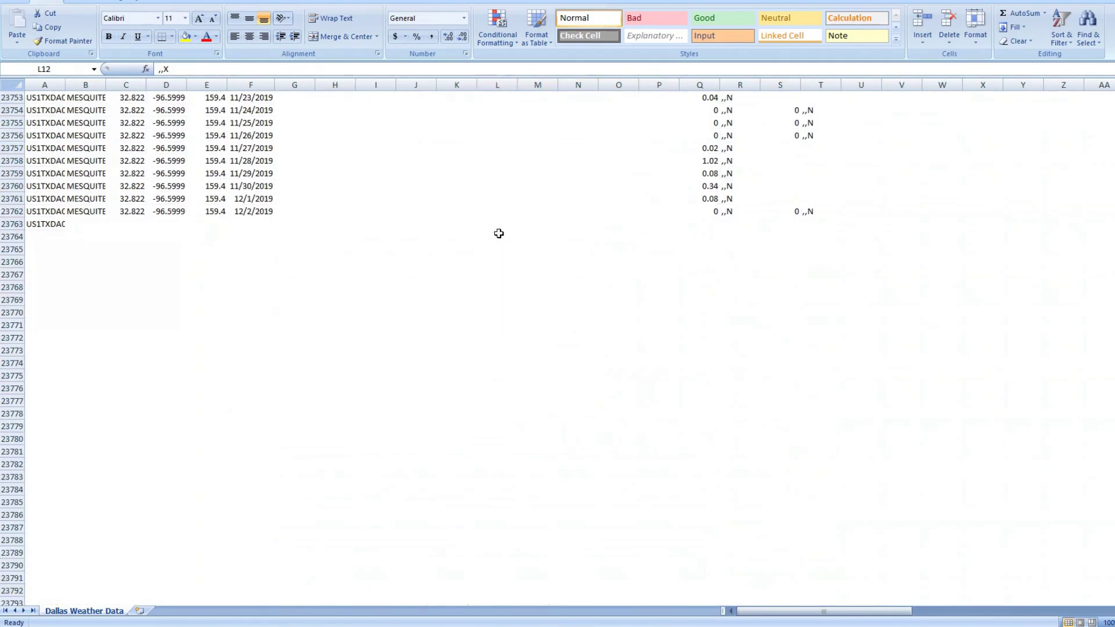
pyautogui.scroll(-7, 511, 255)
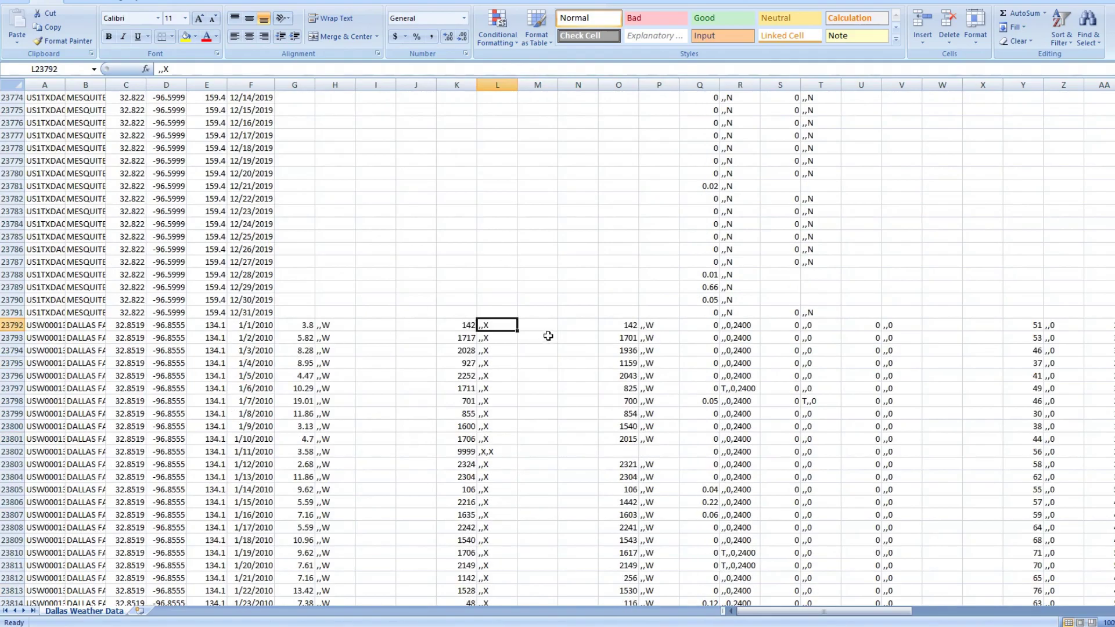
pyautogui.click(373, 361)
pyautogui.moveTo(297, 324); pyautogui.dragTo(673, 503)
pyautogui.click(435, 225)
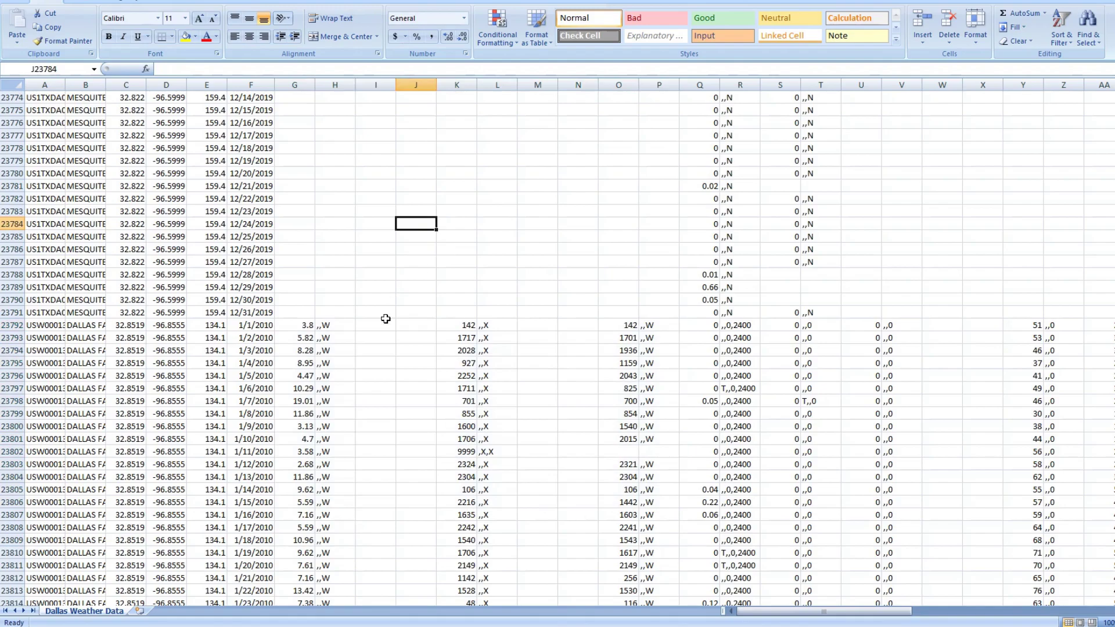
pyautogui.click(412, 262)
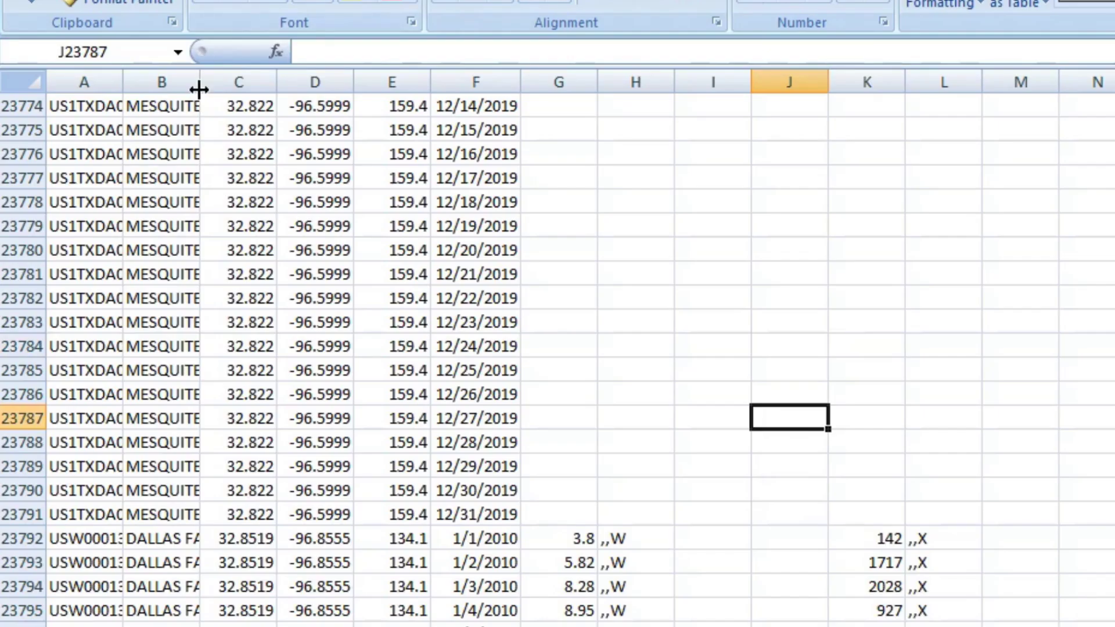
# Widen column B, then check the last Mesquite name and first Dallas airport row dated 1/1/2010
pyautogui.moveTo(200, 84); pyautogui.dragTo(262, 85)
pyautogui.click(222, 513)
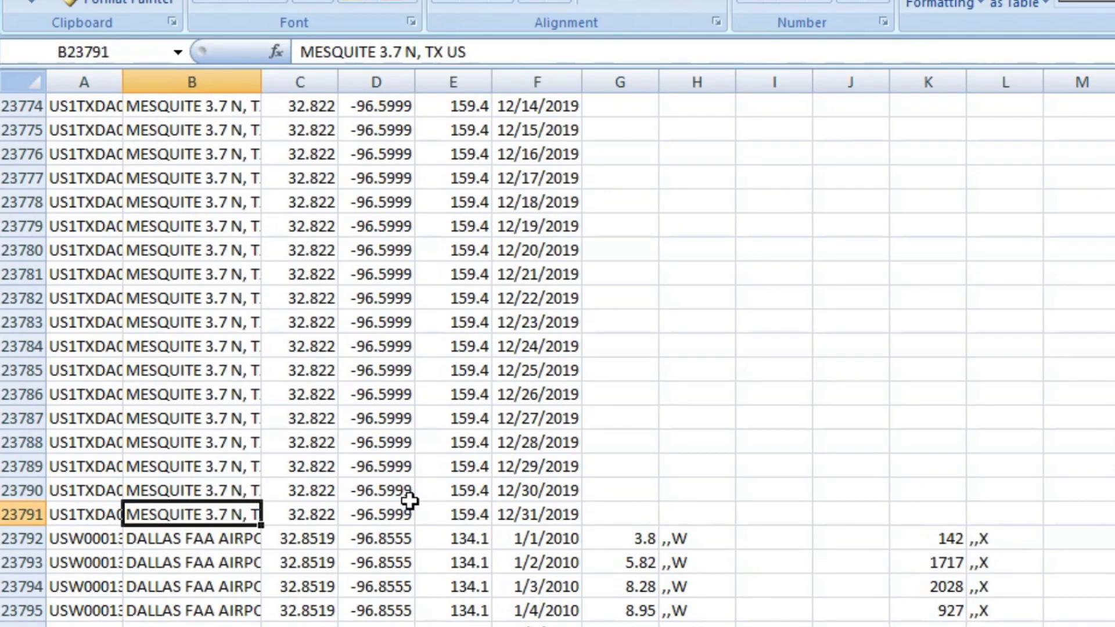
pyautogui.press('Down')
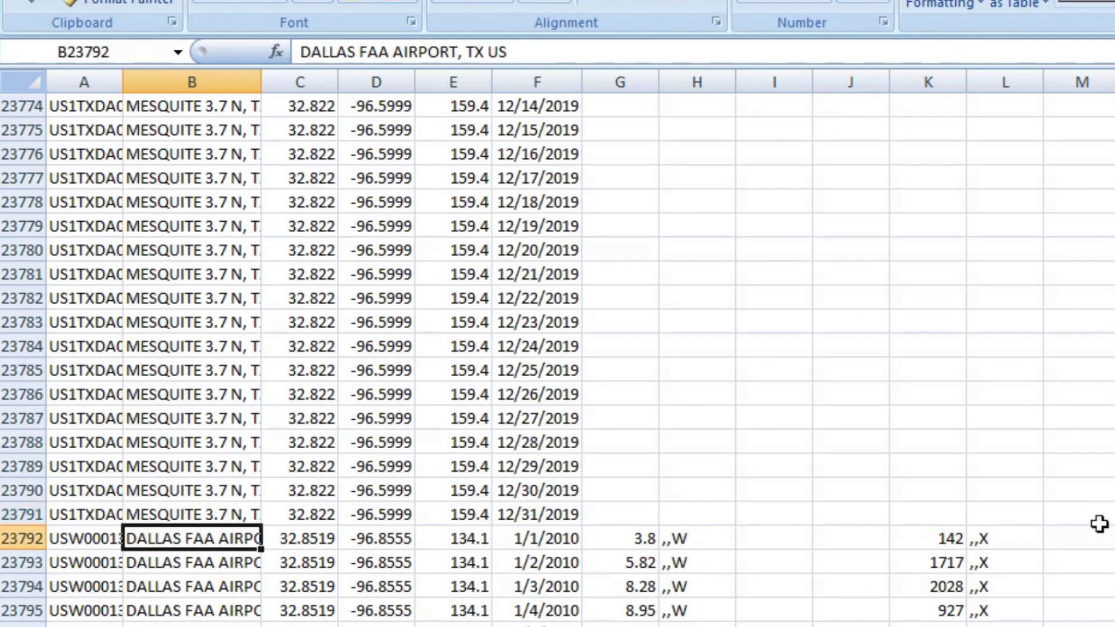
pyautogui.click(535, 533)
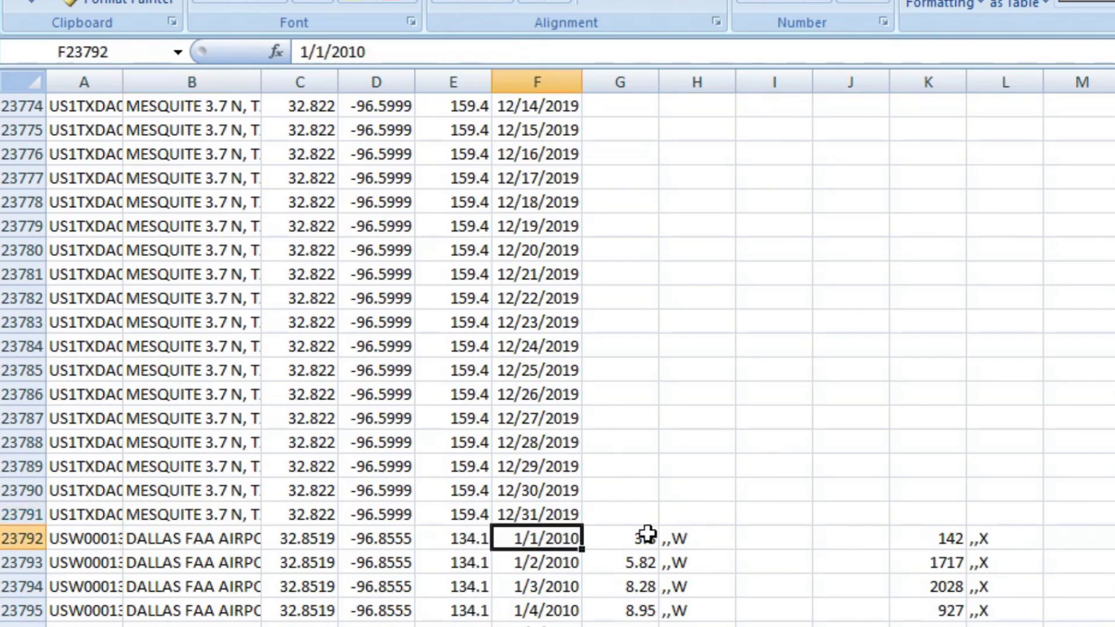
# Select the first four Dallas airport dates, then review earlier dates 5/1/2014 and 12/6/2013
pyautogui.moveTo(568, 539); pyautogui.dragTo(567, 612)
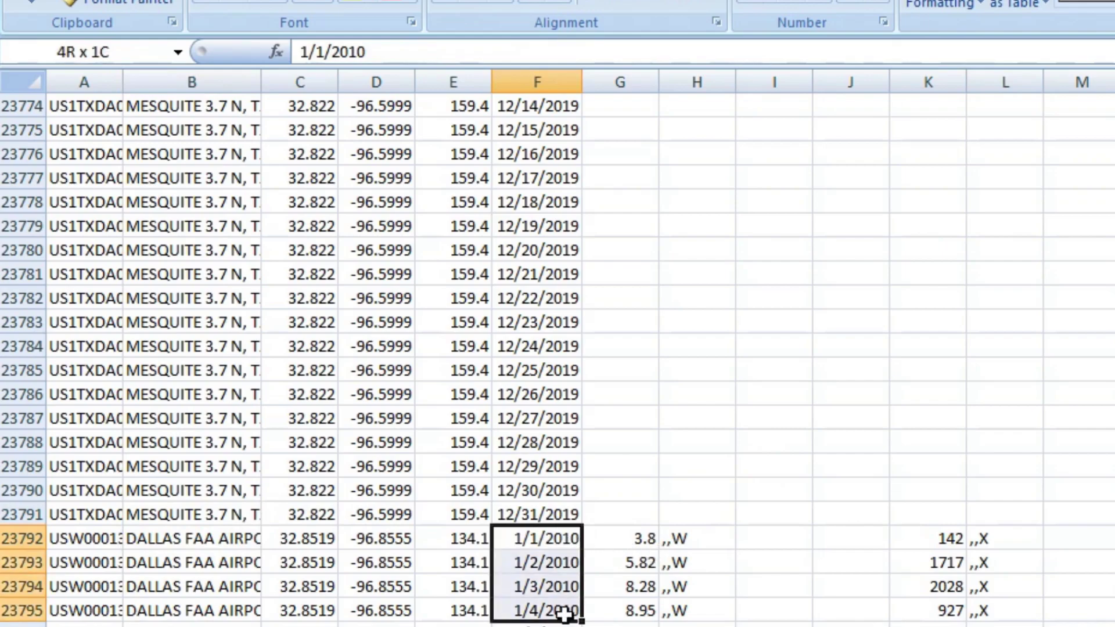
pyautogui.click(620, 514)
pyautogui.hotkey('ctrl', 'Up')
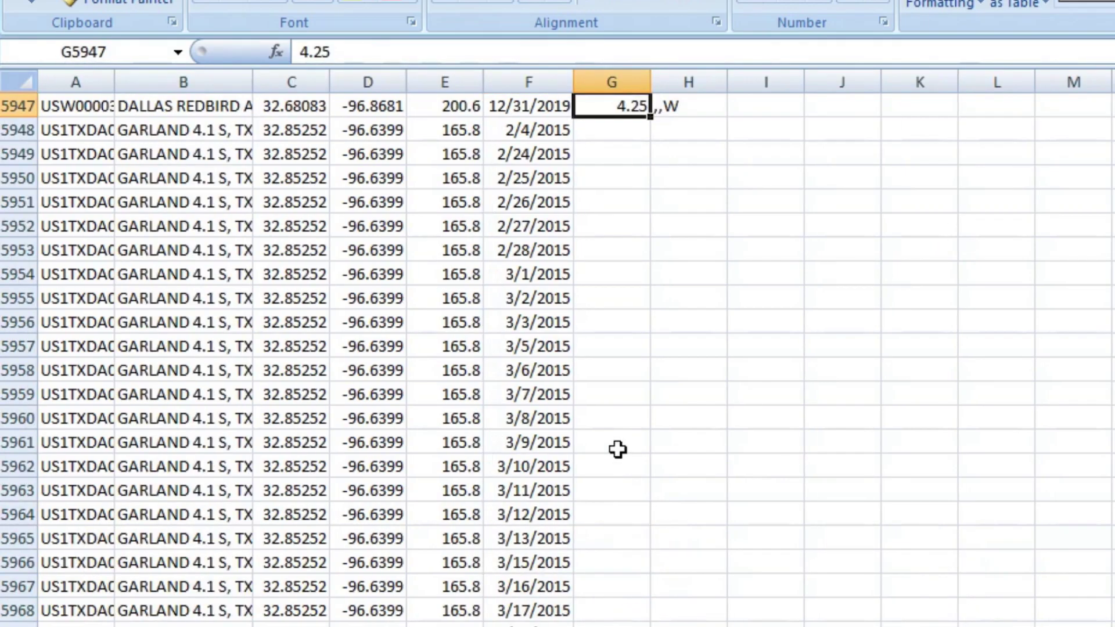
pyautogui.scroll(20, 618, 449)
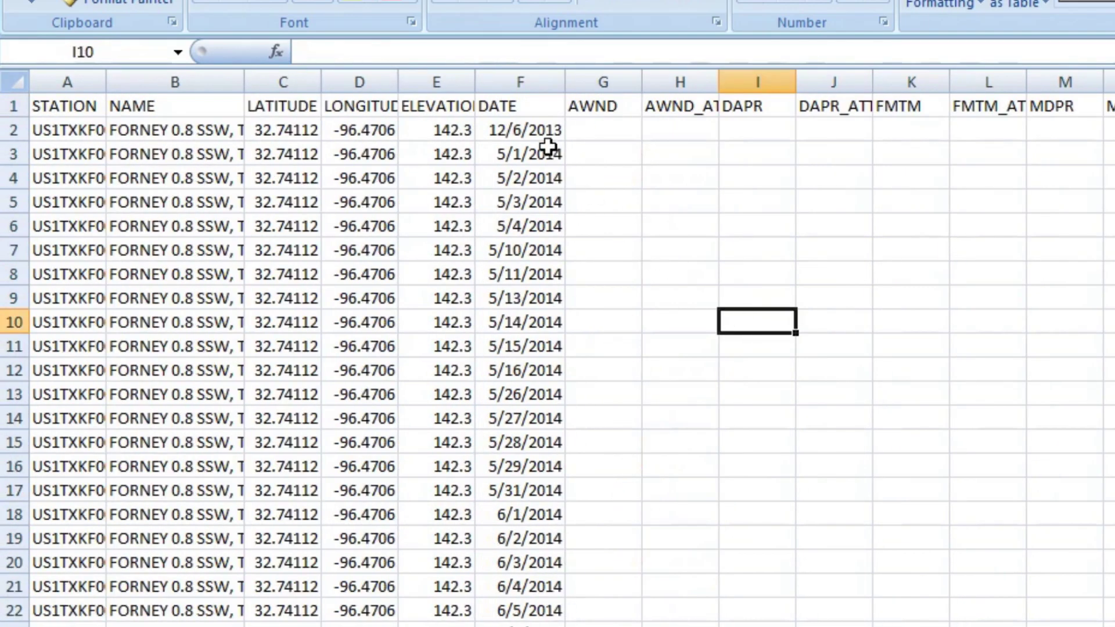
pyautogui.click(545, 144)
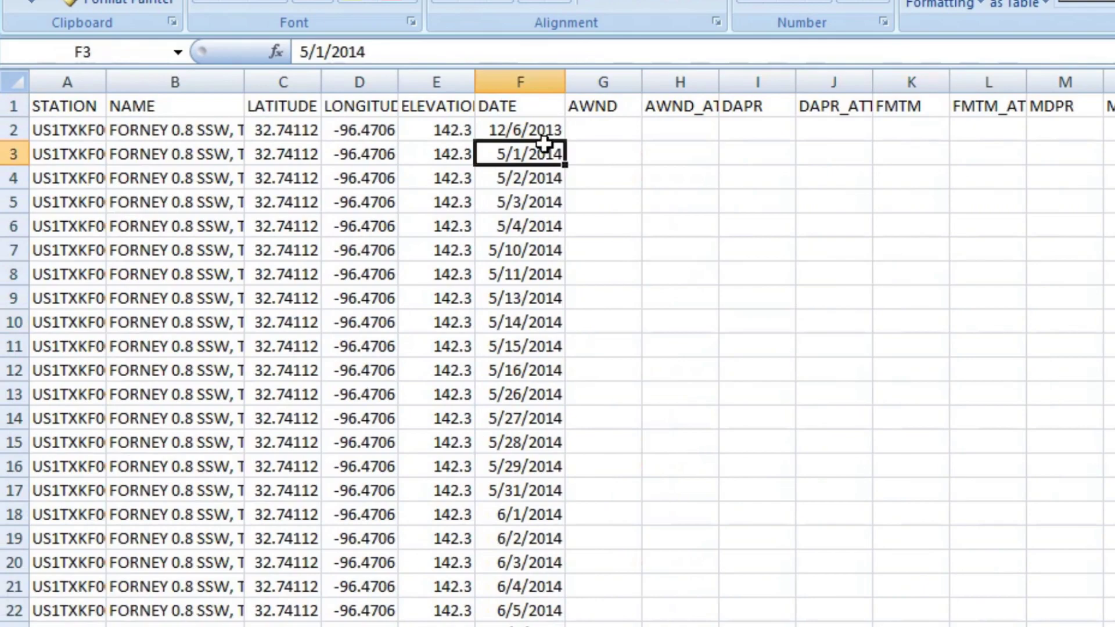
pyautogui.click(543, 129)
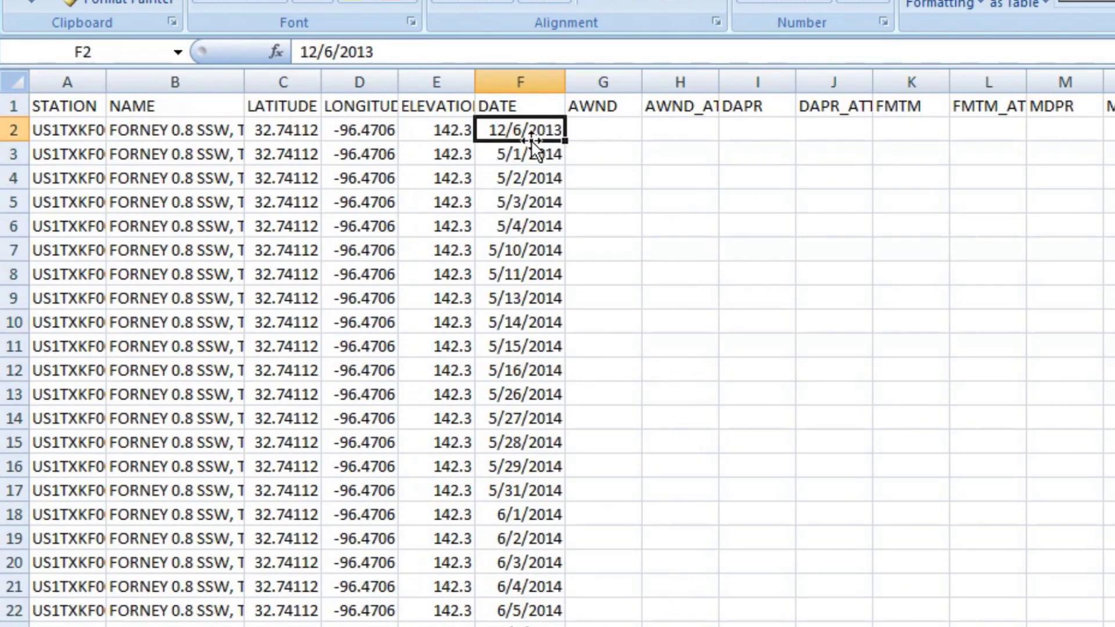